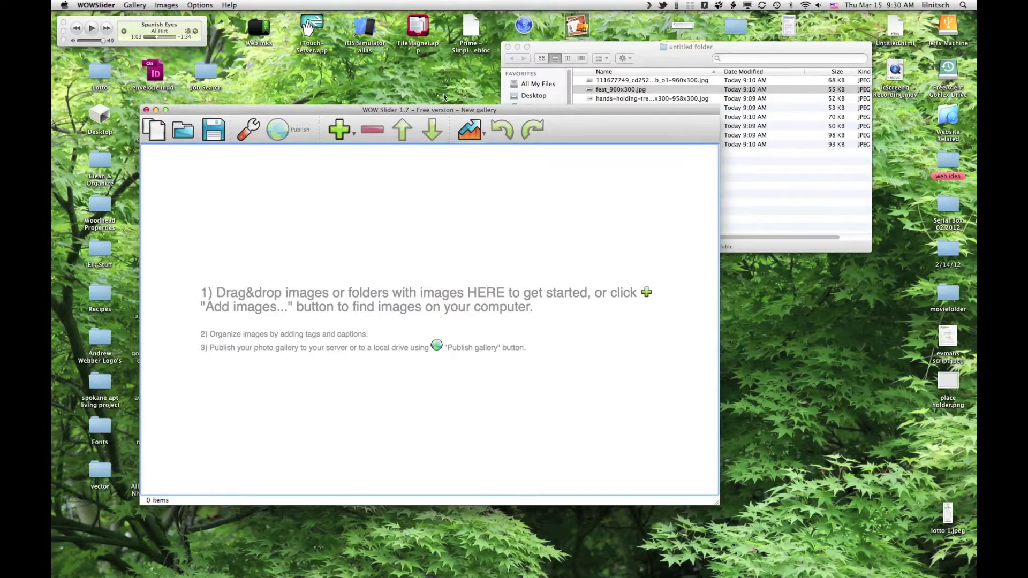
Add all the JPEG images from the untitled folder to the new WOW Slider gallery.
{"action": "left_click_drag", "start_coordinate": [439, 110], "coordinate": [440, 147]}
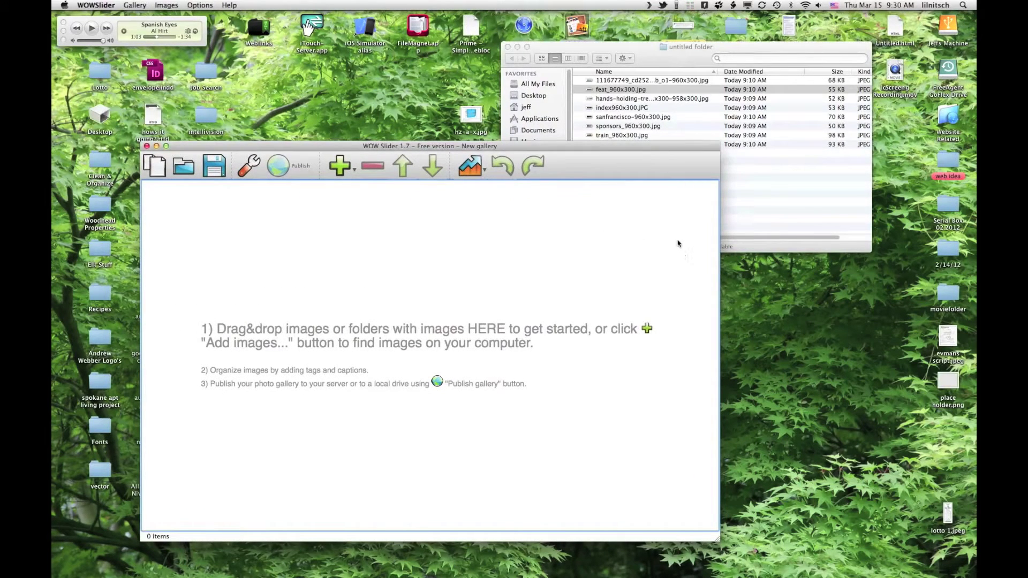
{"action": "left_click", "coordinate": [676, 64]}
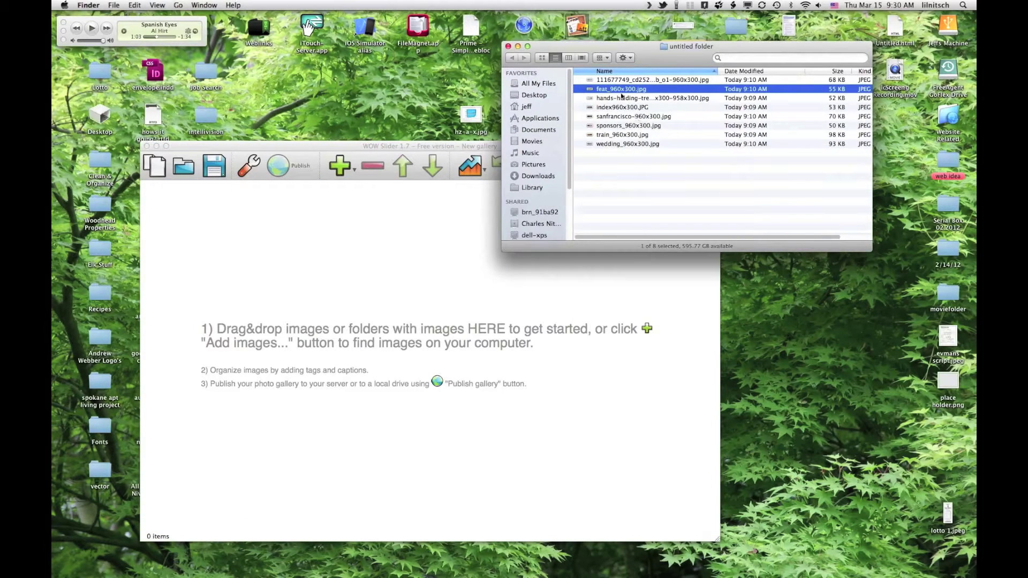
{"action": "key", "text": "super+a"}
{"action": "left_click_drag", "start_coordinate": [592, 83], "coordinate": [490, 340]}
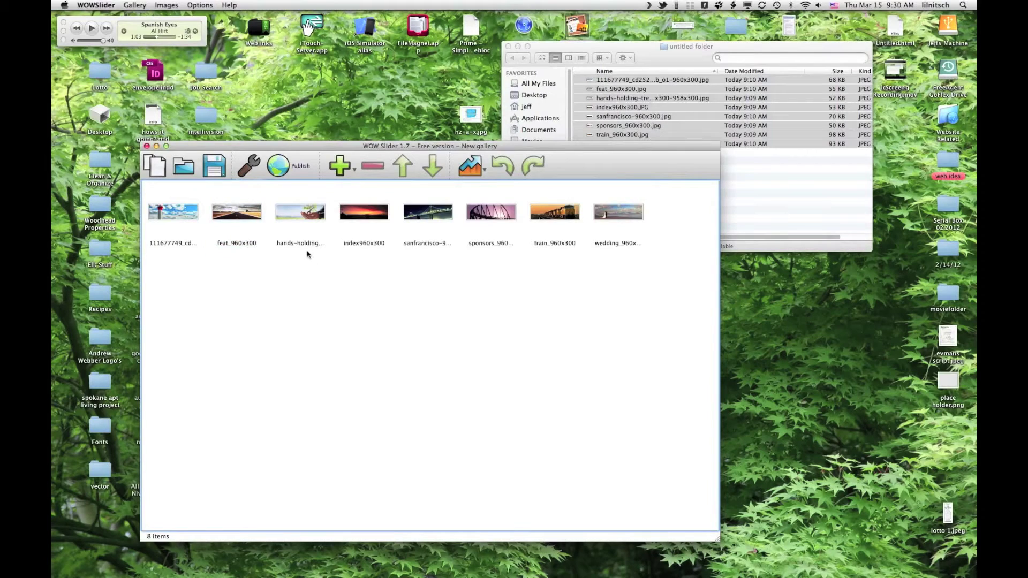
Title the slider "demoslider" and set its image size to 960x300.
{"action": "key", "text": "super+comma"}
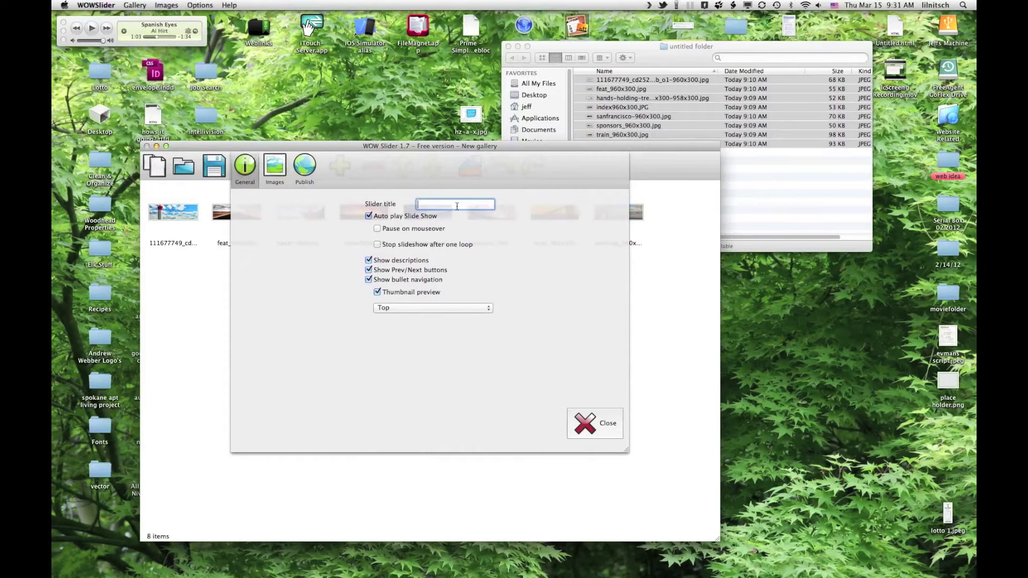
{"action": "type", "text": "demoslider"}
{"action": "left_click", "coordinate": [276, 177]}
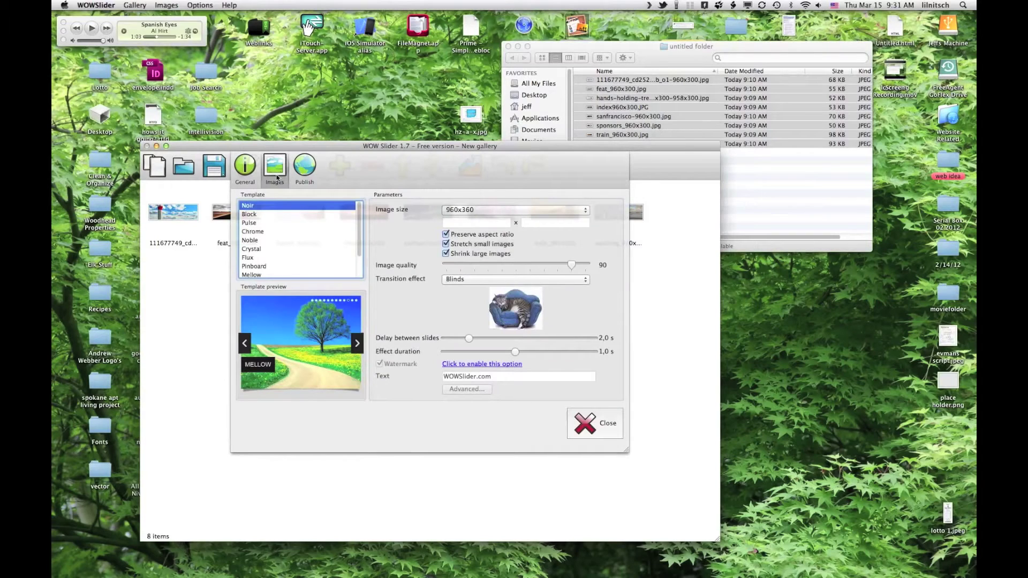
{"action": "left_click", "coordinate": [545, 210]}
{"action": "left_click", "coordinate": [541, 219]}
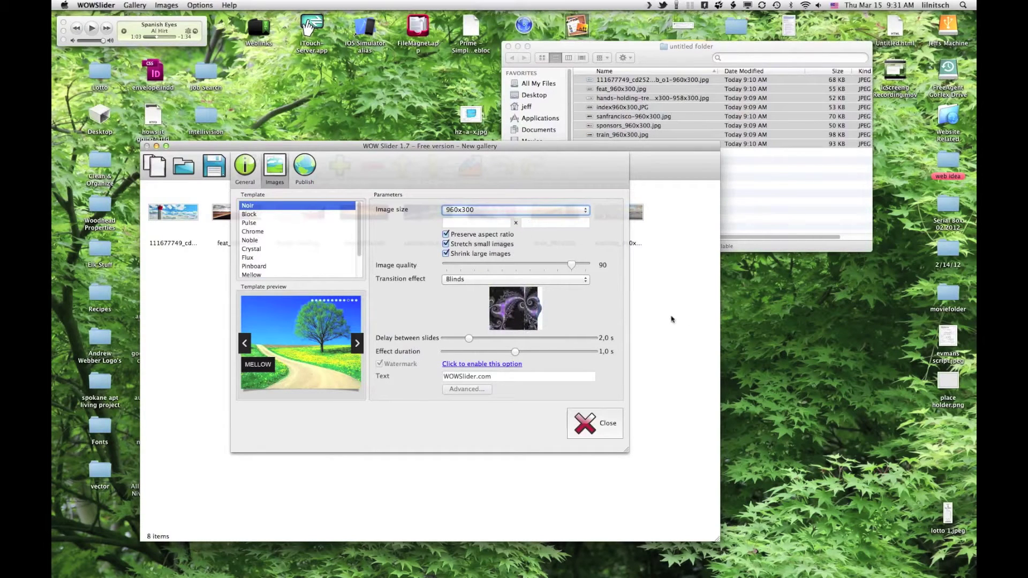
Choose the Basic transition effect with the Noir template, and open the publishing settings.
{"action": "left_click", "coordinate": [569, 280]}
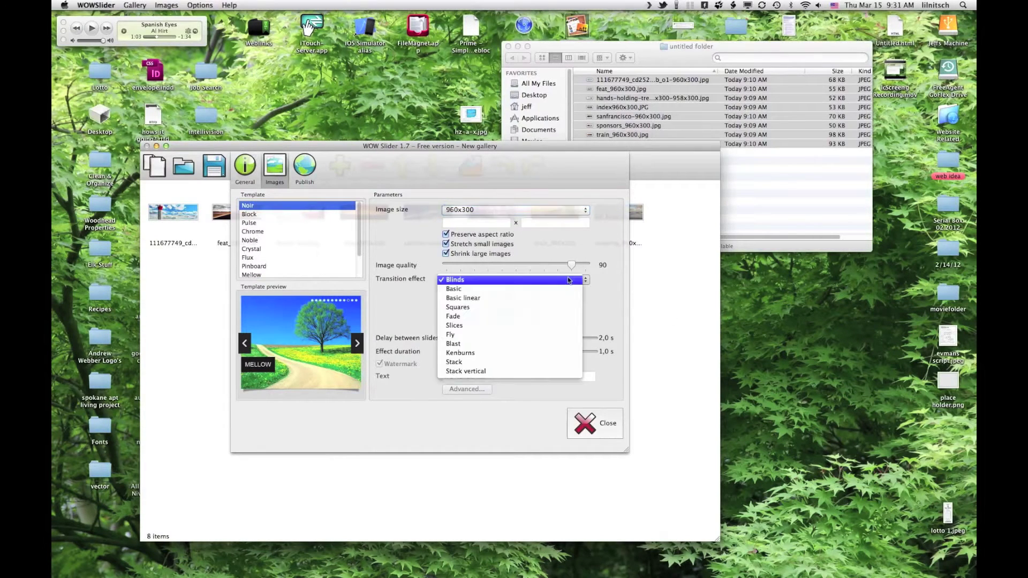
{"action": "left_click", "coordinate": [562, 292]}
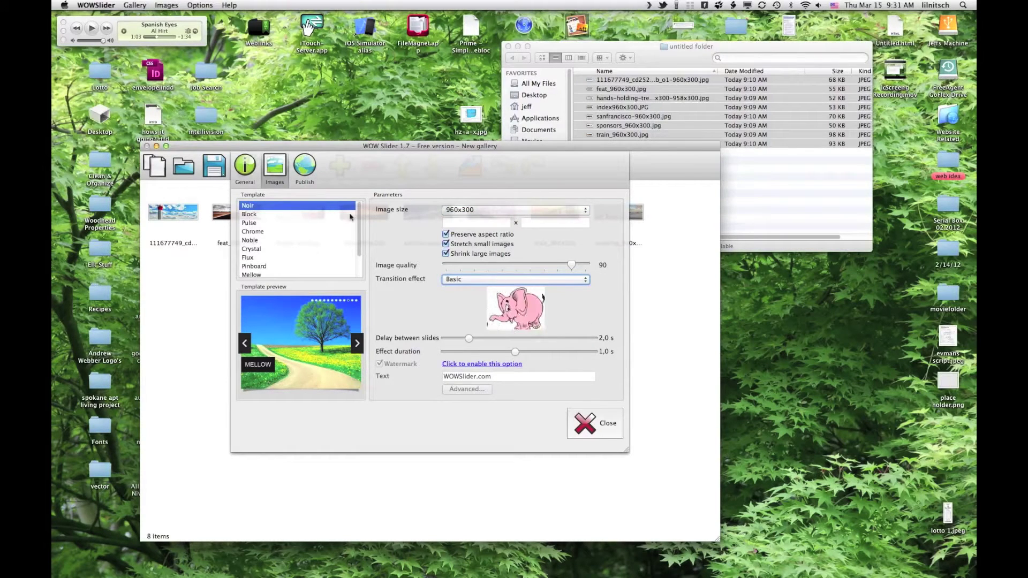
{"action": "left_click", "coordinate": [258, 216]}
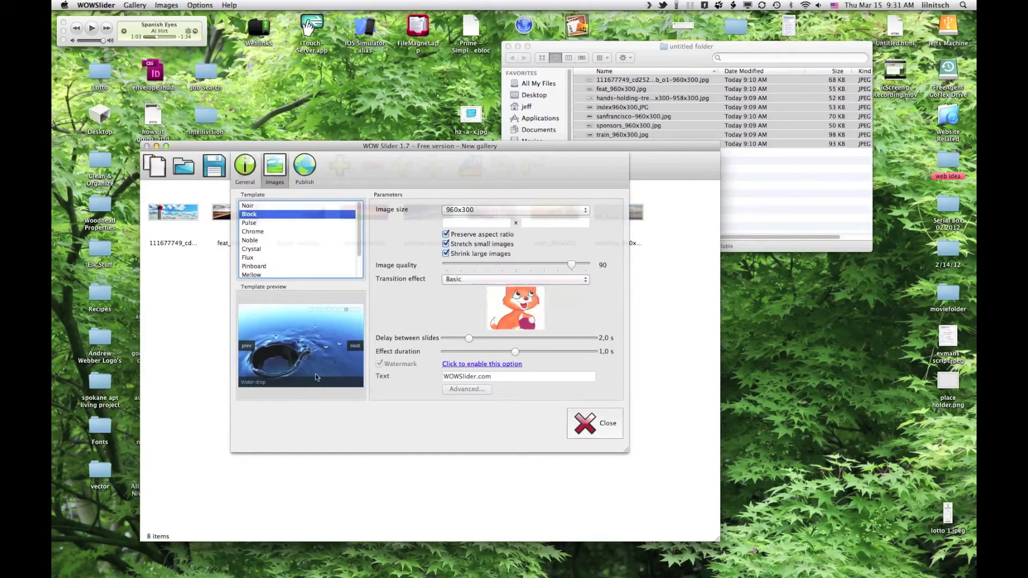
{"action": "left_click", "coordinate": [248, 223]}
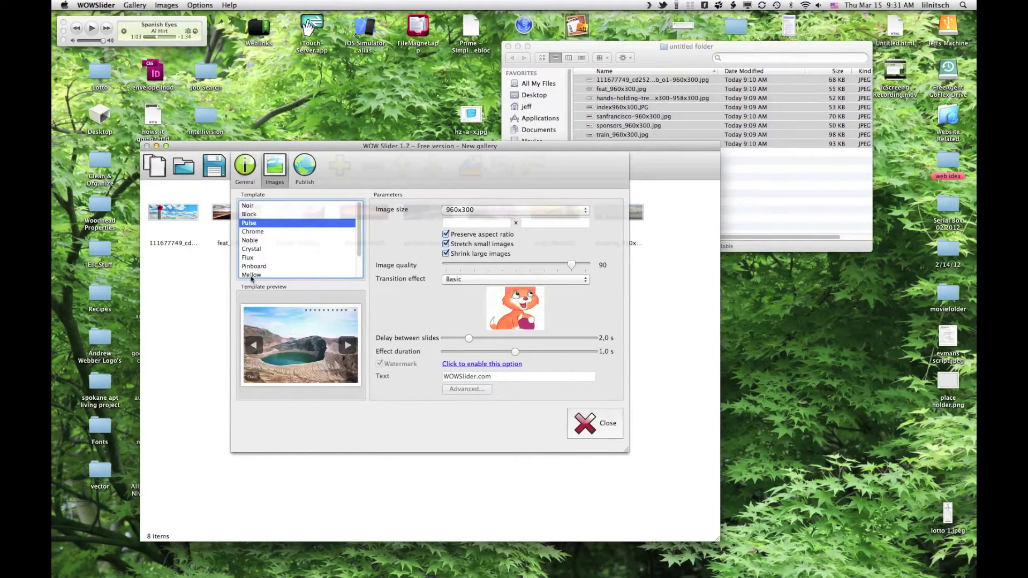
{"action": "left_click", "coordinate": [256, 207]}
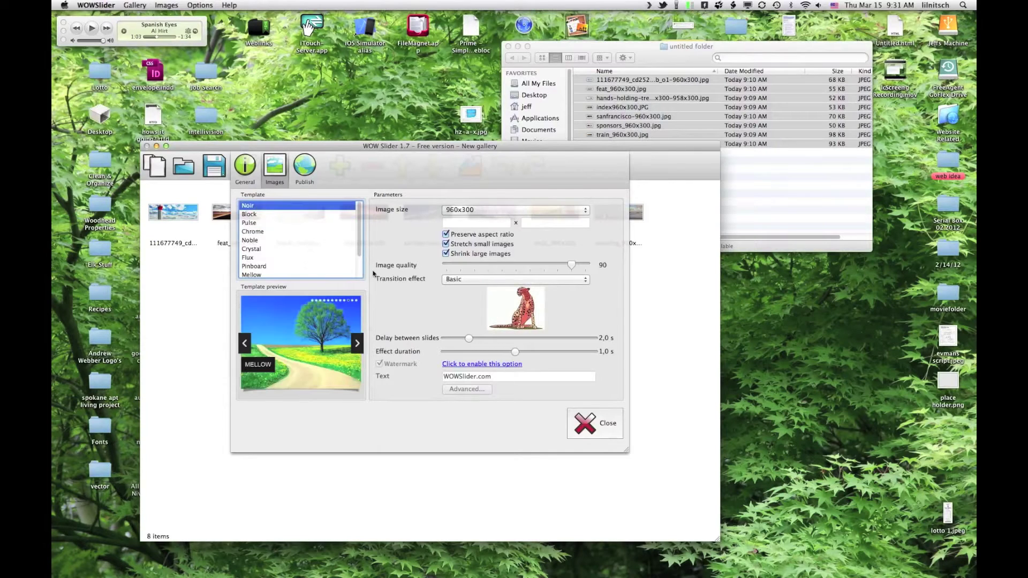
{"action": "left_click", "coordinate": [306, 170]}
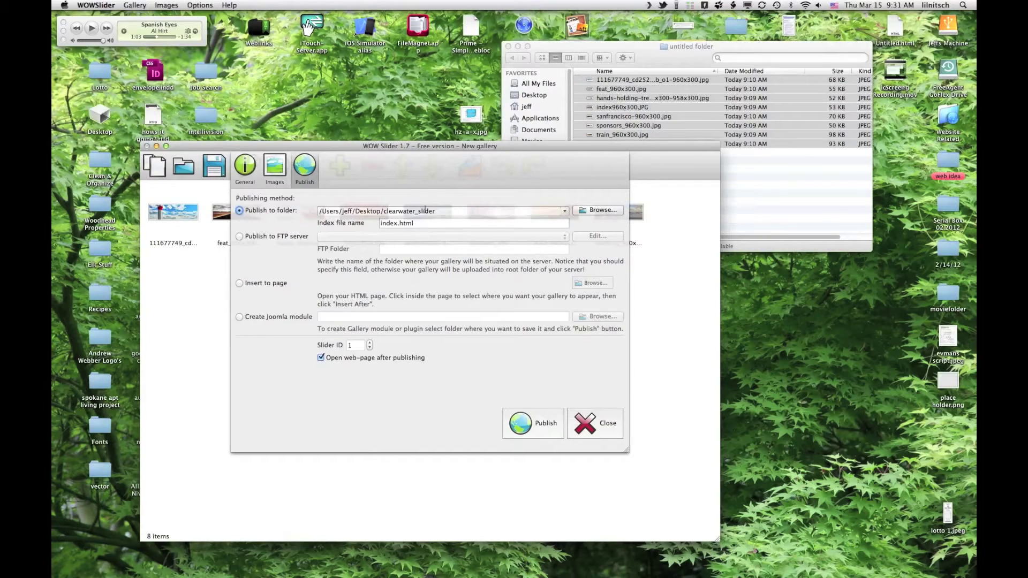
{"action": "left_click", "coordinate": [393, 211]}
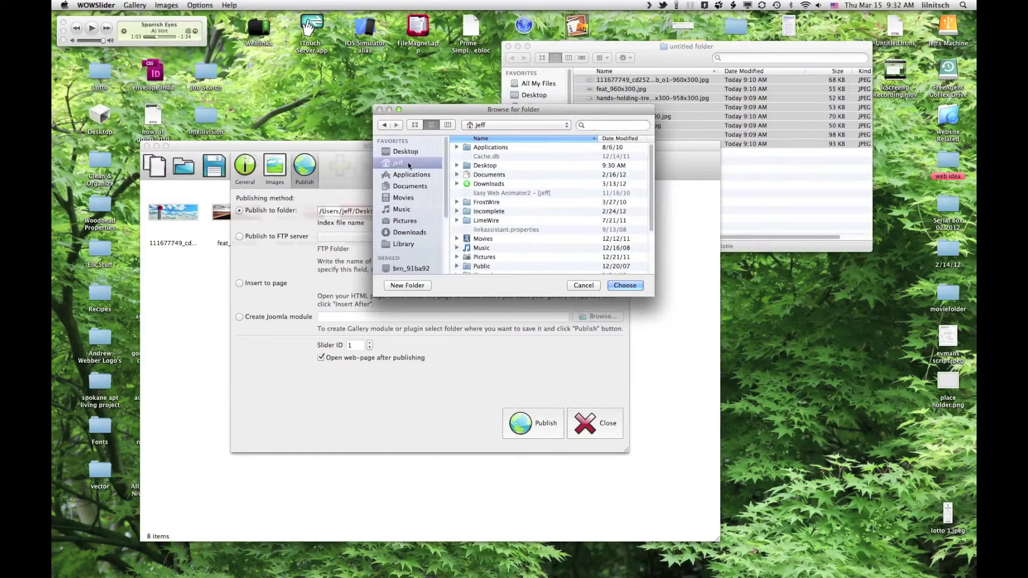
{"action": "left_click", "coordinate": [628, 285]}
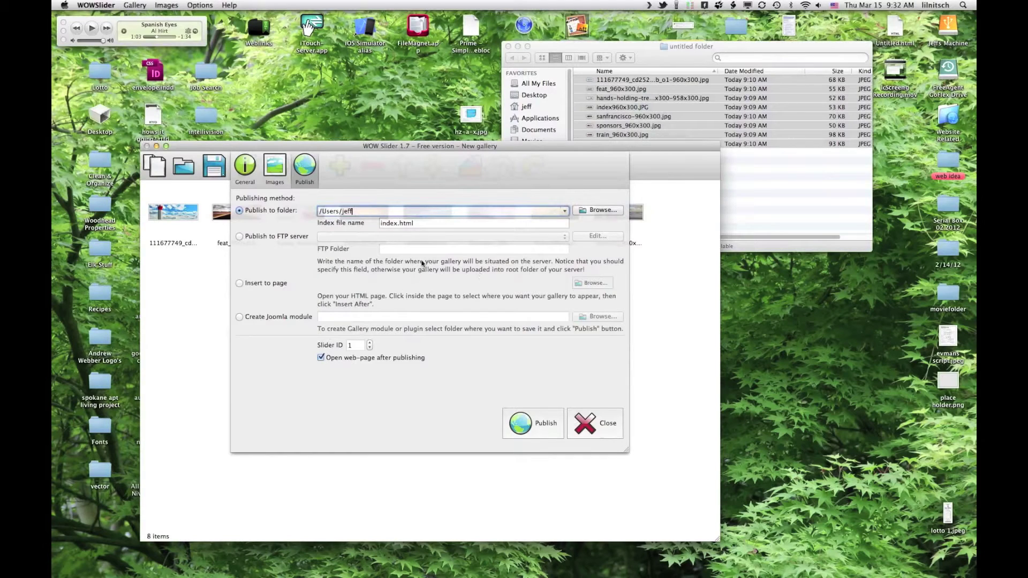
{"action": "left_click", "coordinate": [600, 211]}
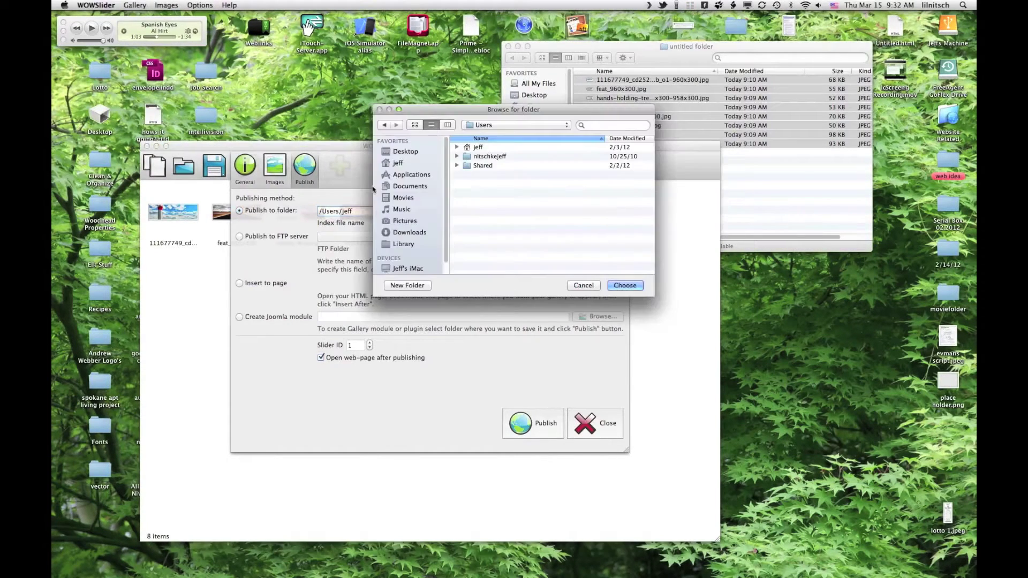
{"action": "left_click", "coordinate": [412, 164]}
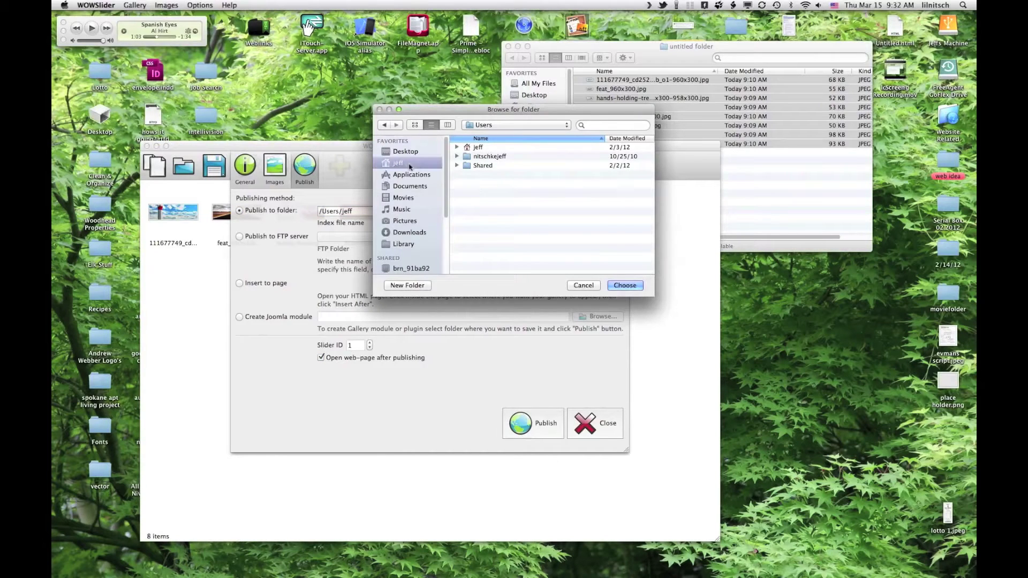
{"action": "left_click", "coordinate": [632, 286]}
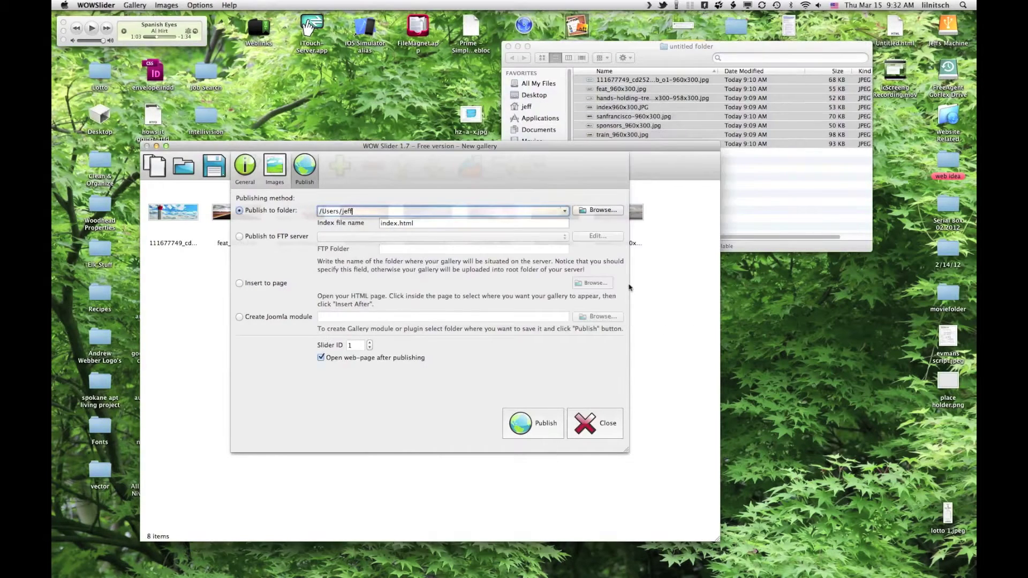
Choose the Desktop as the publishing folder and publish the slider.
{"action": "left_click", "coordinate": [601, 211]}
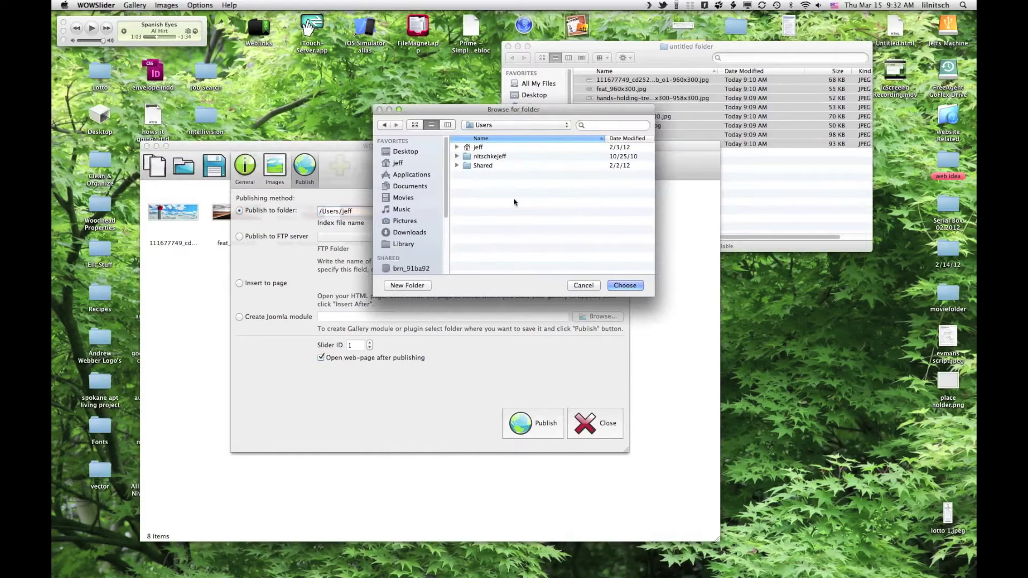
{"action": "double_click", "coordinate": [478, 148]}
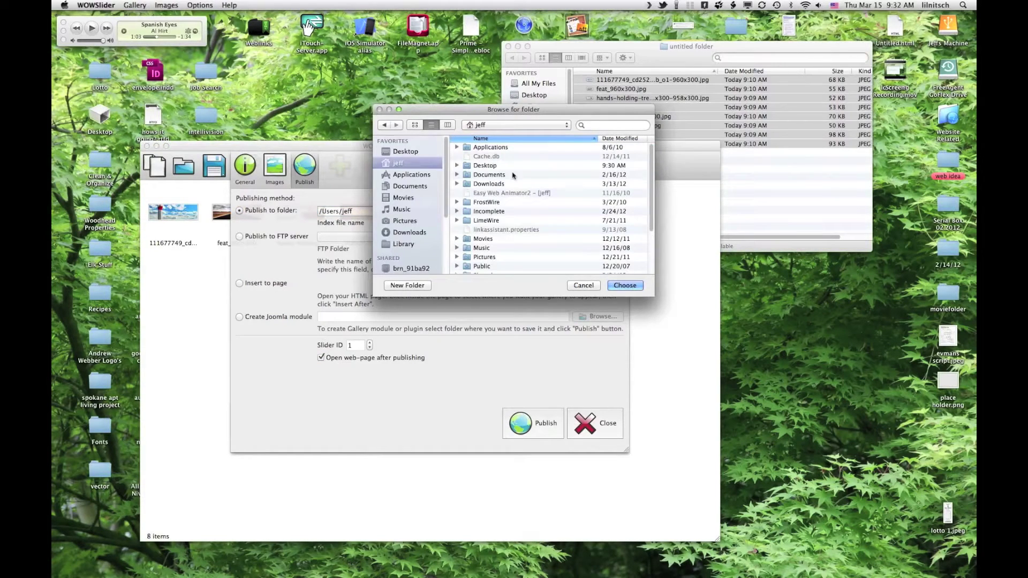
{"action": "left_click", "coordinate": [482, 166]}
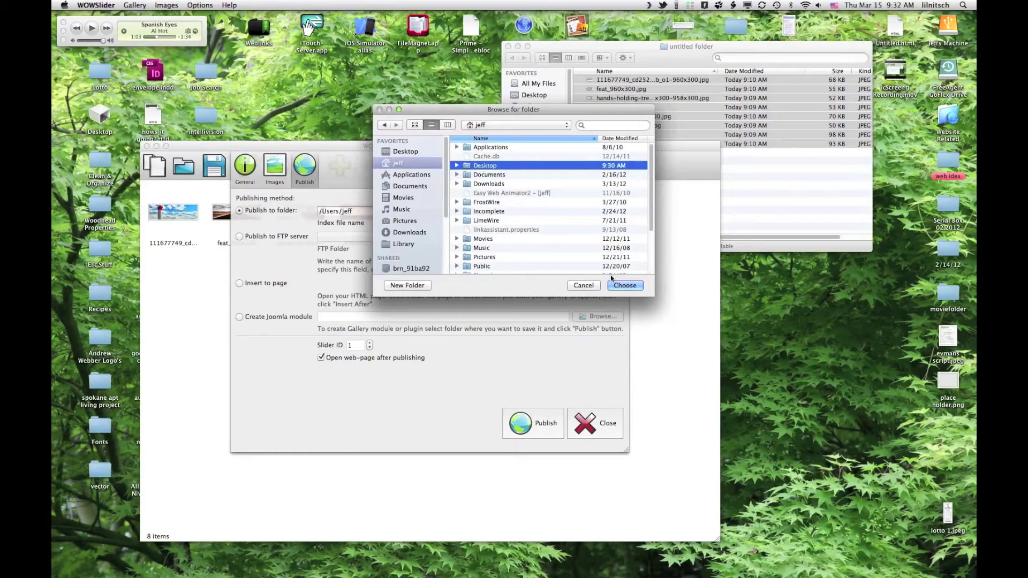
{"action": "double_click", "coordinate": [485, 168]}
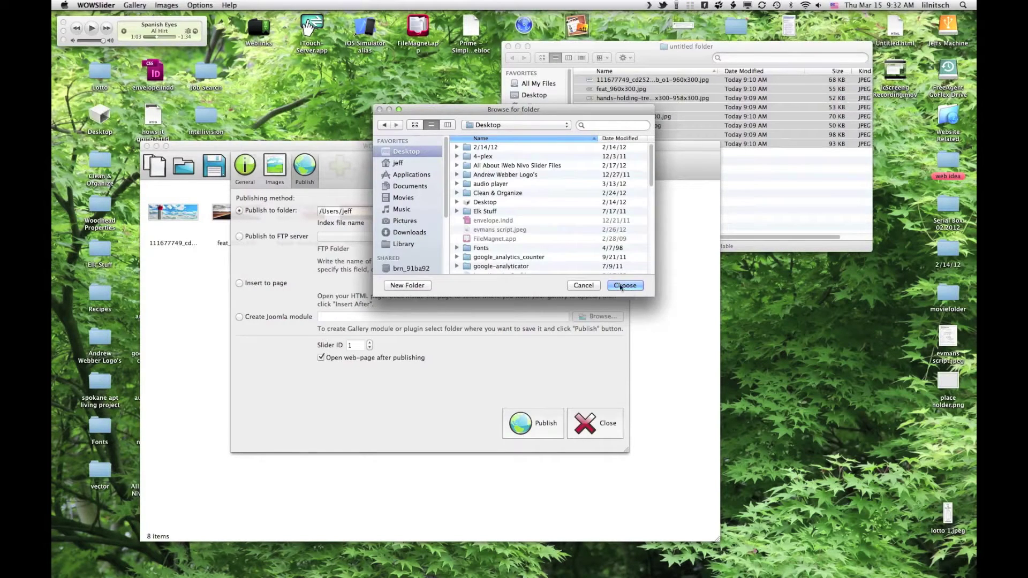
{"action": "left_click", "coordinate": [621, 288]}
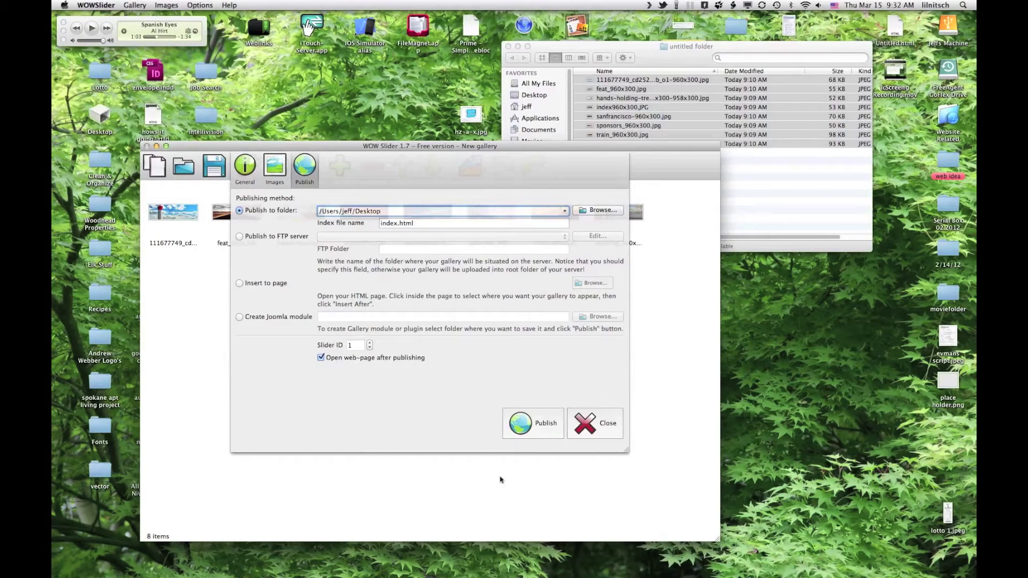
{"action": "left_click", "coordinate": [540, 434]}
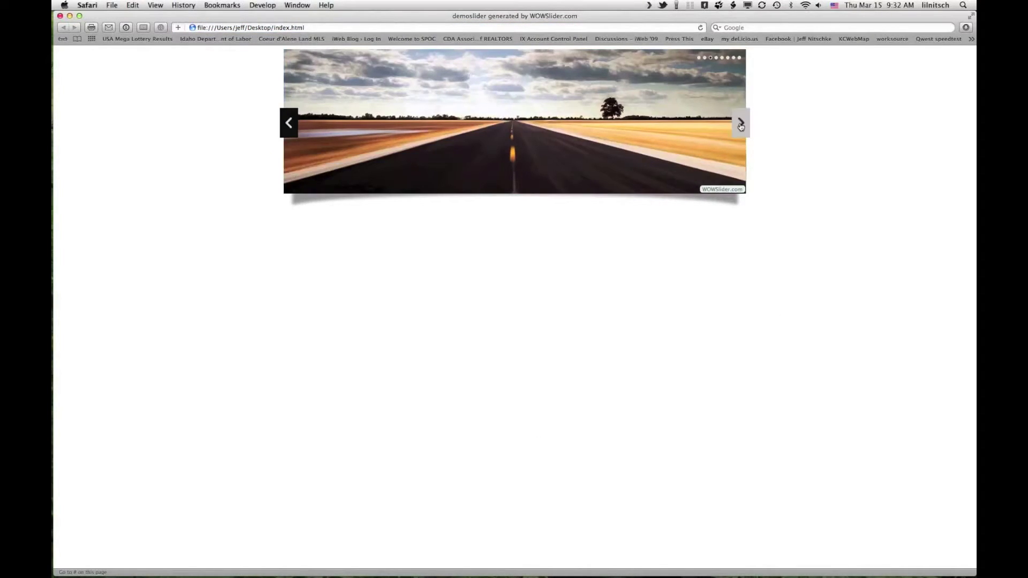
Advance through the slides on the published page in the browser and minimize its window.
{"action": "left_click", "coordinate": [742, 124]}
{"action": "left_click", "coordinate": [741, 124]}
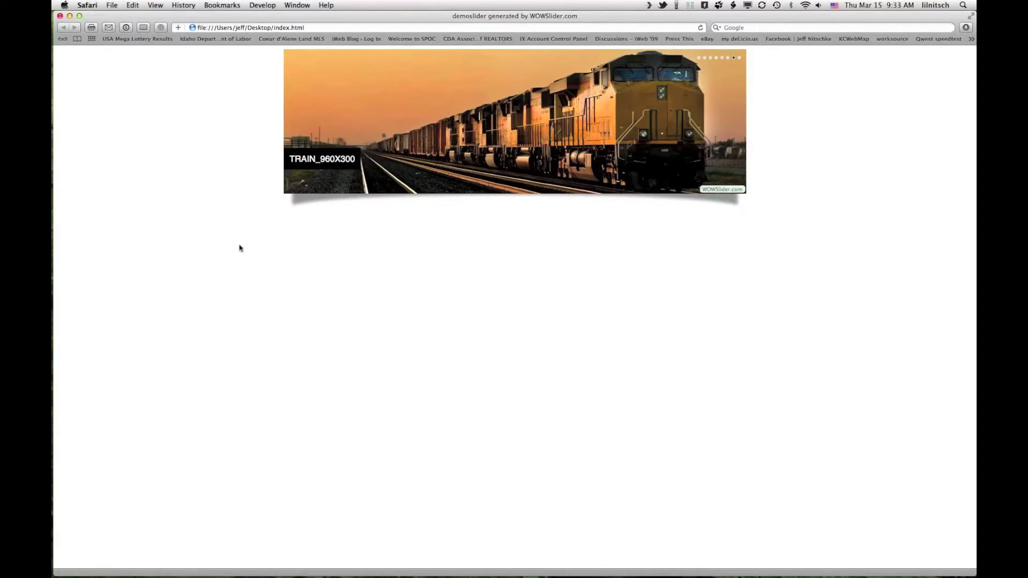
{"action": "left_click", "coordinate": [69, 16]}
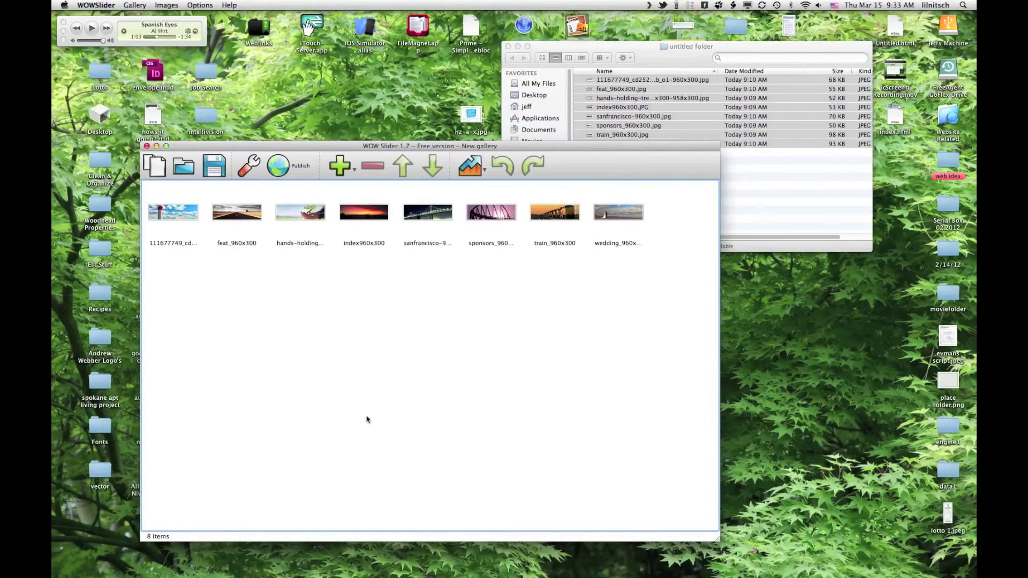
Quit the slider program without saving the project and close the source images folder.
{"action": "key", "text": "super+n"}
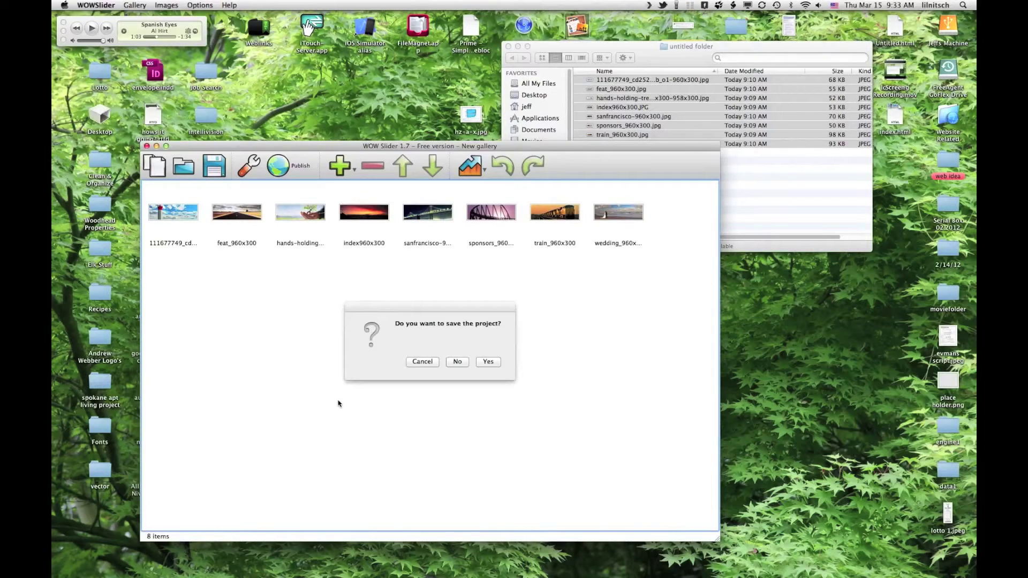
{"action": "left_click", "coordinate": [458, 363]}
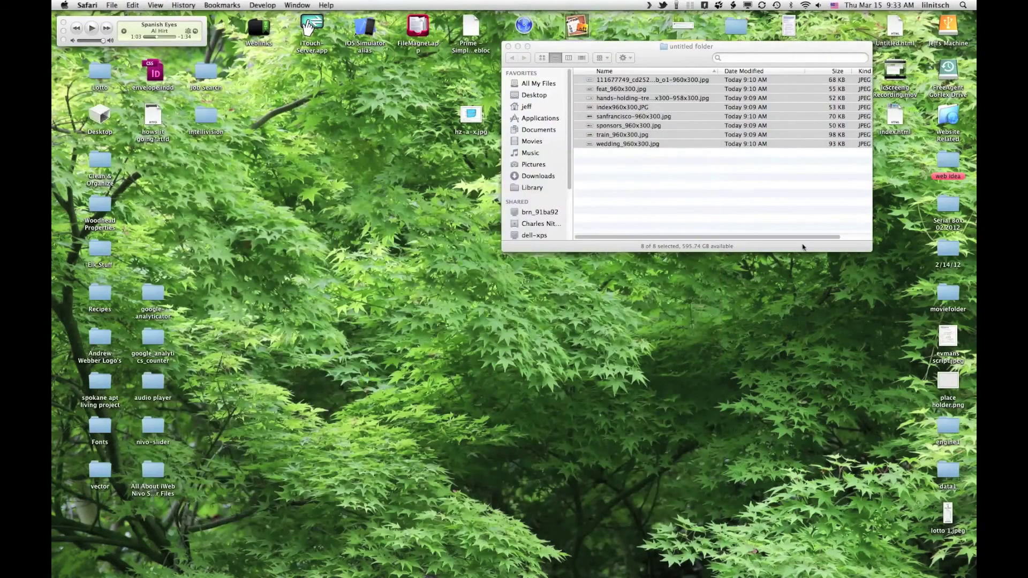
{"action": "left_click", "coordinate": [509, 46]}
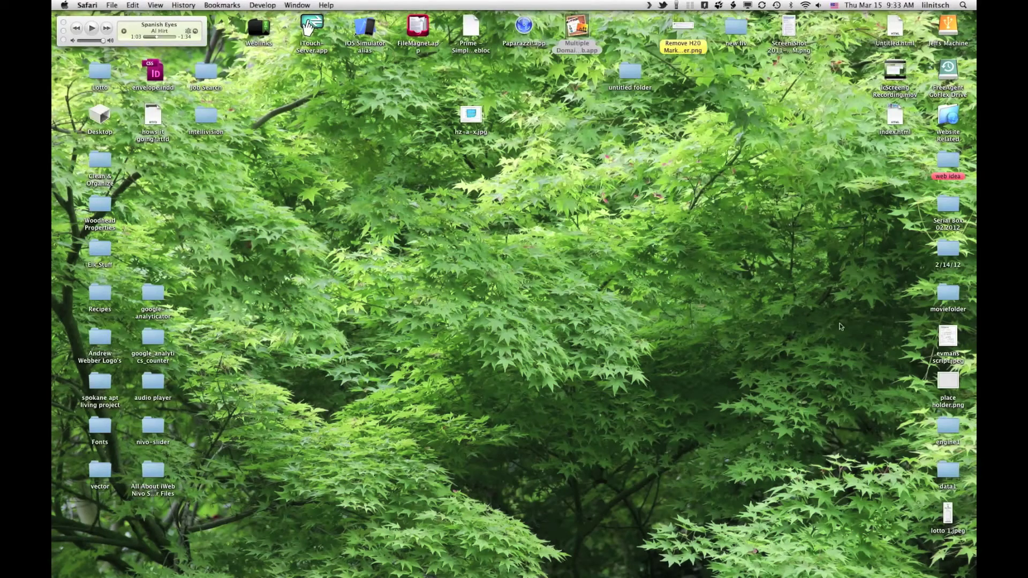
Group the published engine1 folder, data1 folder and index.html file together in a free area of the desktop.
{"action": "left_click_drag", "start_coordinate": [940, 429], "coordinate": [838, 250]}
{"action": "left_click_drag", "start_coordinate": [948, 472], "coordinate": [841, 305]}
{"action": "left_click", "coordinate": [842, 250]}
{"action": "left_click", "coordinate": [845, 295]}
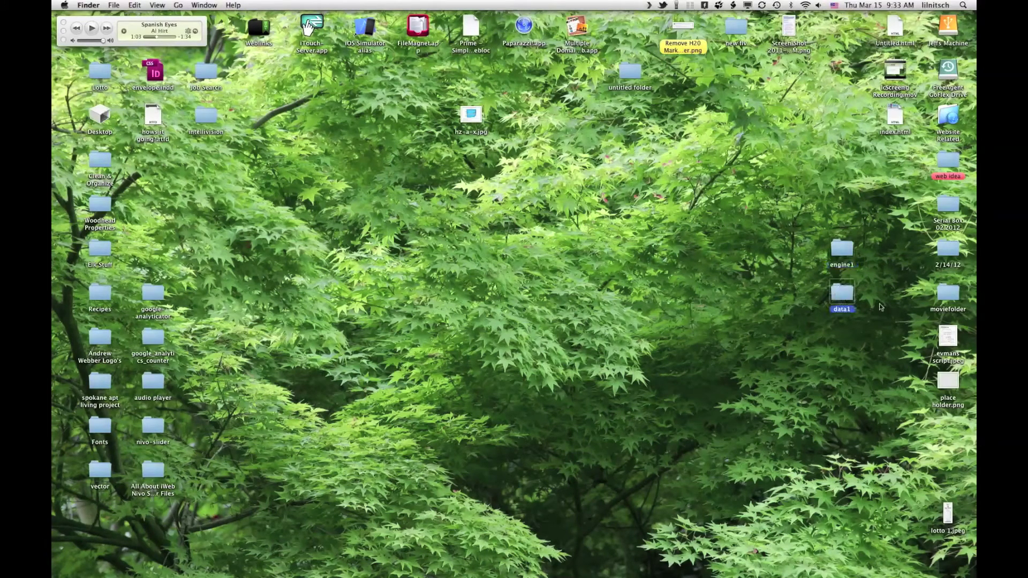
{"action": "left_click_drag", "start_coordinate": [903, 124], "coordinate": [849, 213]}
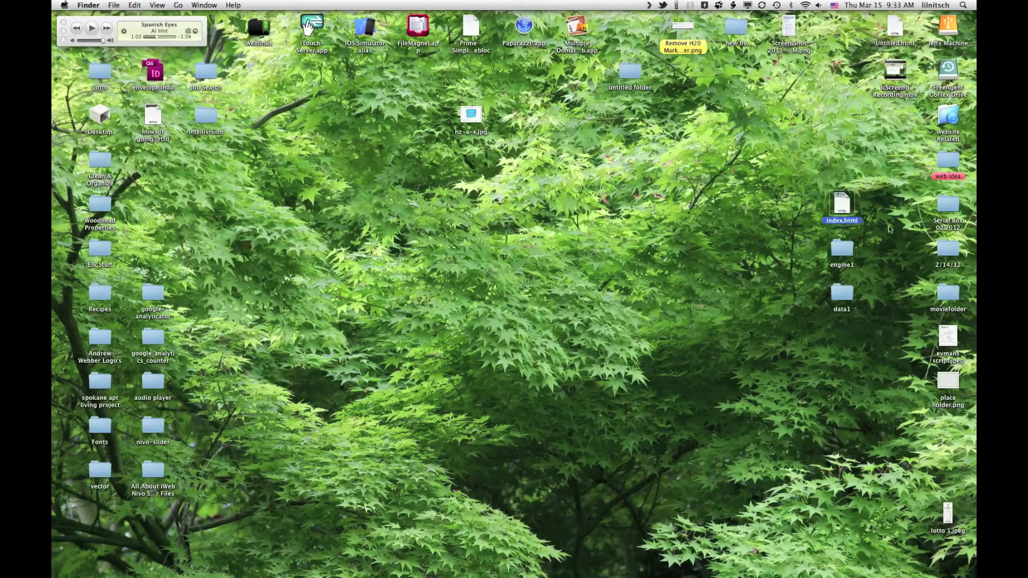
Create a new desktop folder named "demoslider" beside the published slider files.
{"action": "right_click", "coordinate": [739, 244]}
{"action": "left_click", "coordinate": [766, 245]}
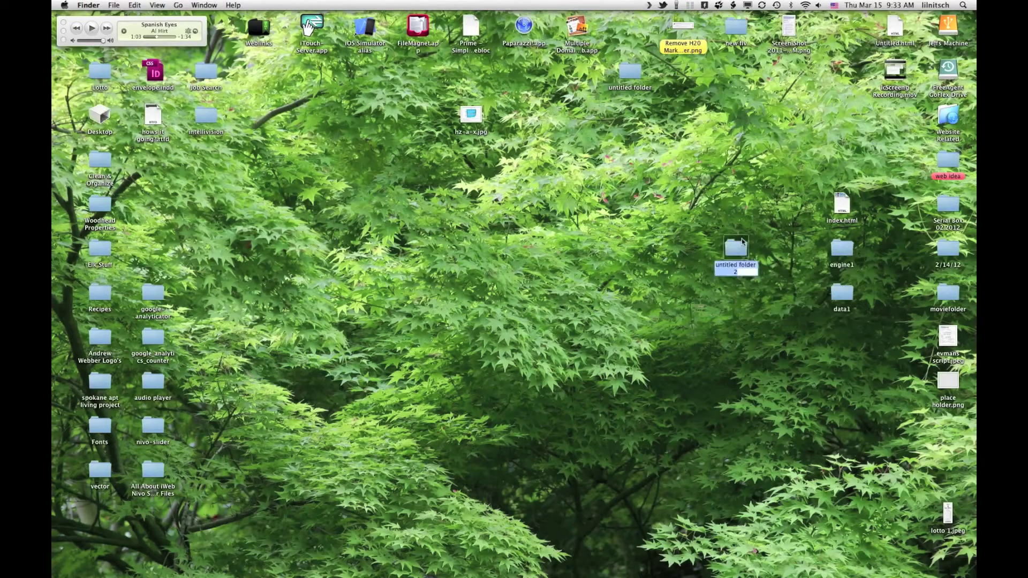
{"action": "type", "text": "dem"}
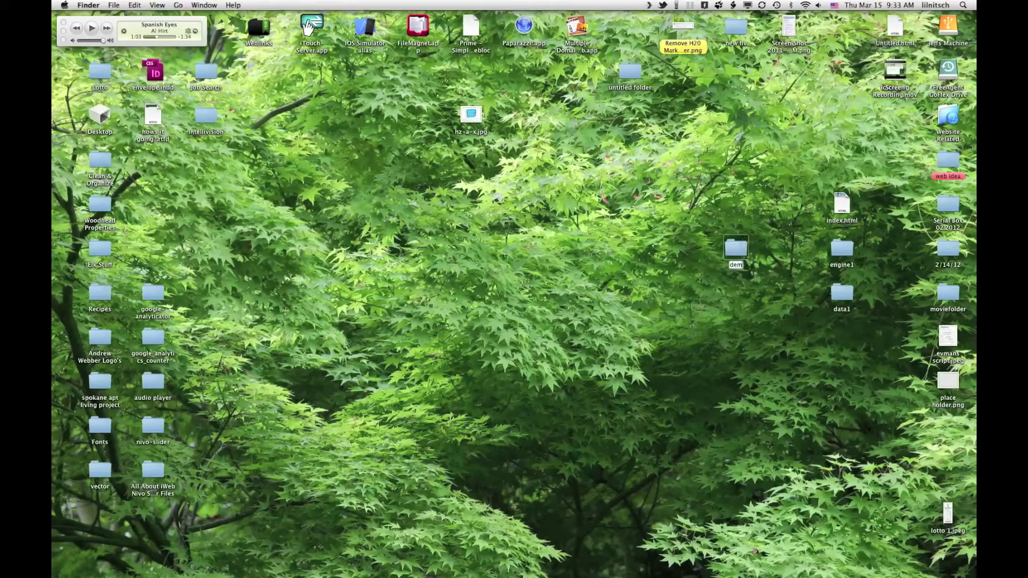
{"action": "type", "text": "oslider"}
{"action": "key", "text": "Return"}
Move index.html, engine1 and data1 into the demoslider folder and check its contents.
{"action": "left_click_drag", "start_coordinate": [825, 204], "coordinate": [861, 317]}
{"action": "left_click_drag", "start_coordinate": [841, 256], "coordinate": [738, 252]}
{"action": "double_click", "coordinate": [738, 250]}
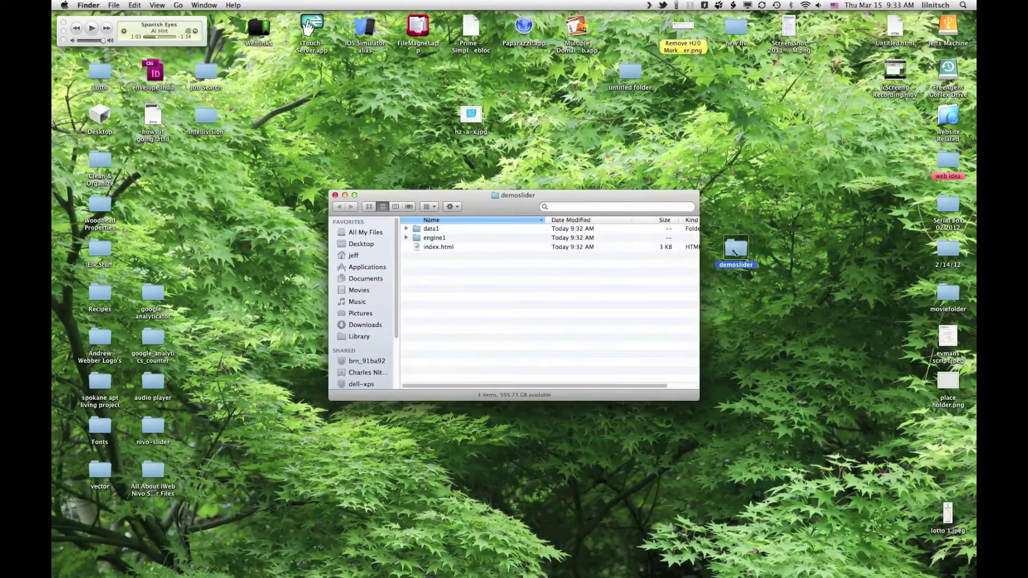
{"action": "left_click", "coordinate": [336, 195]}
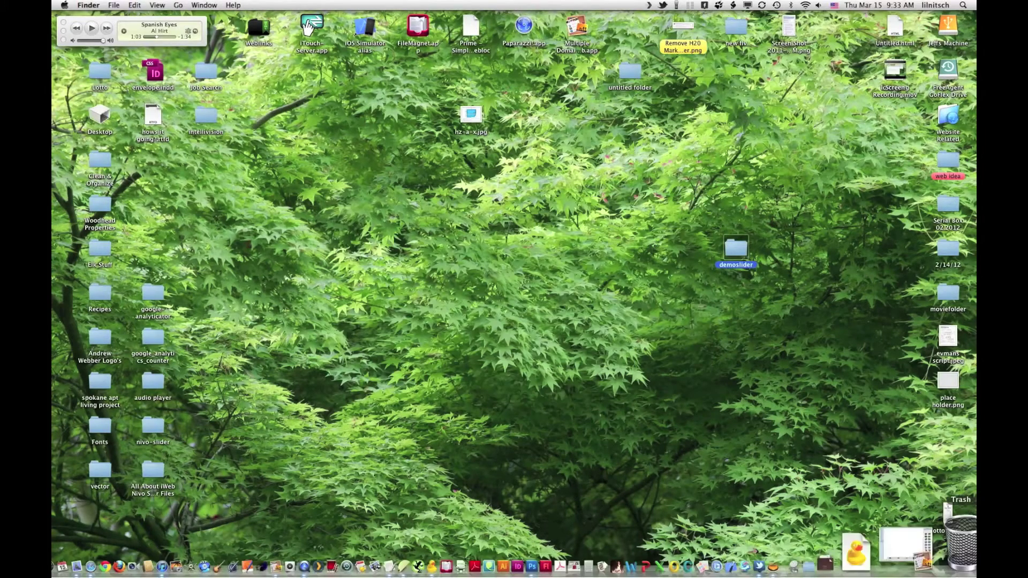
Switch to Cyberduck and place the FTP server window beside the demoslider folder on the desktop.
{"action": "left_click", "coordinate": [838, 552]}
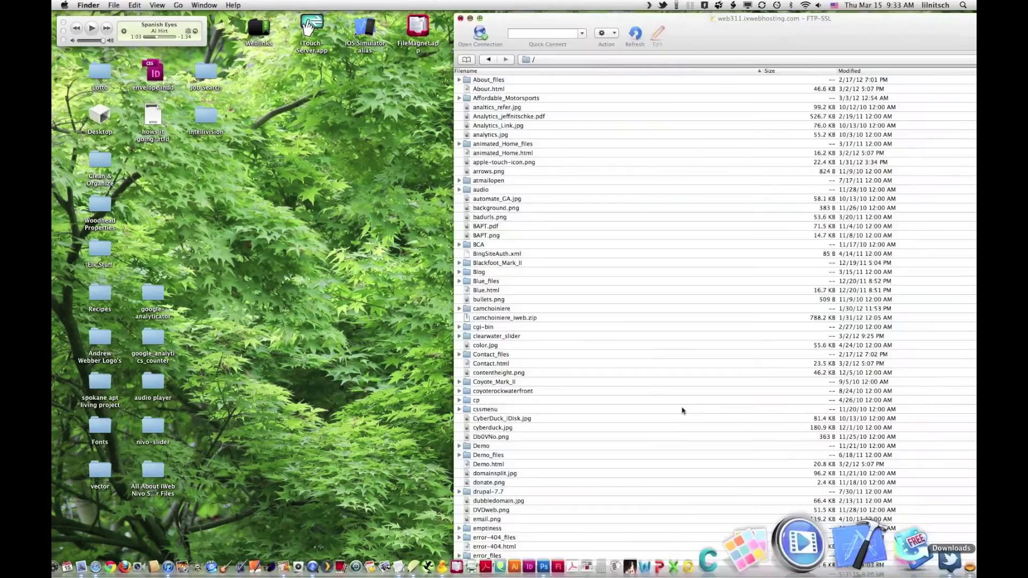
{"action": "left_click_drag", "start_coordinate": [748, 36], "coordinate": [541, 150]}
{"action": "left_click_drag", "start_coordinate": [700, 139], "coordinate": [548, 36]}
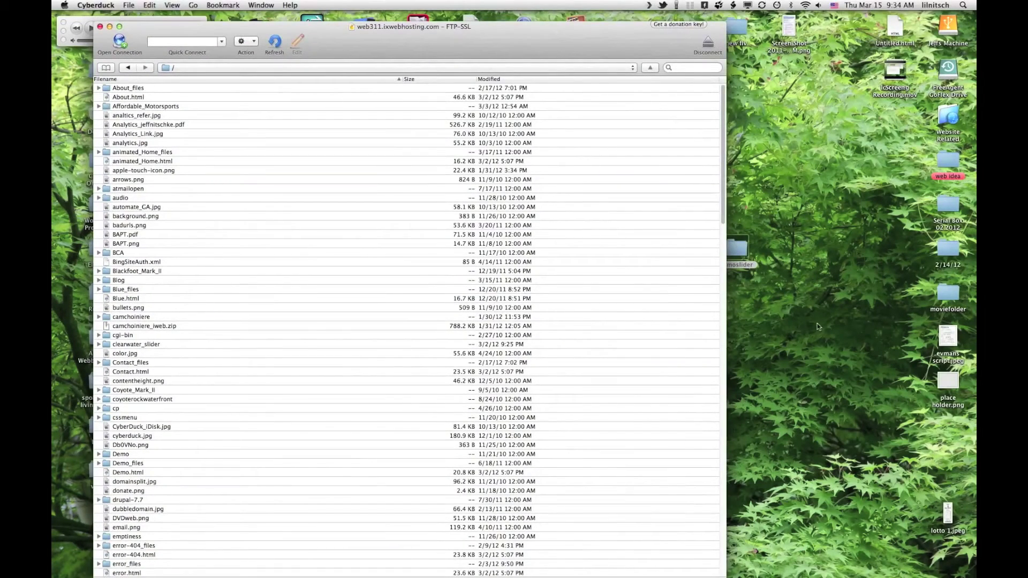
Upload the demoslider folder to the root directory of the web server, accepting the server certificate for each connection.
{"action": "left_click_drag", "start_coordinate": [737, 248], "coordinate": [413, 229]}
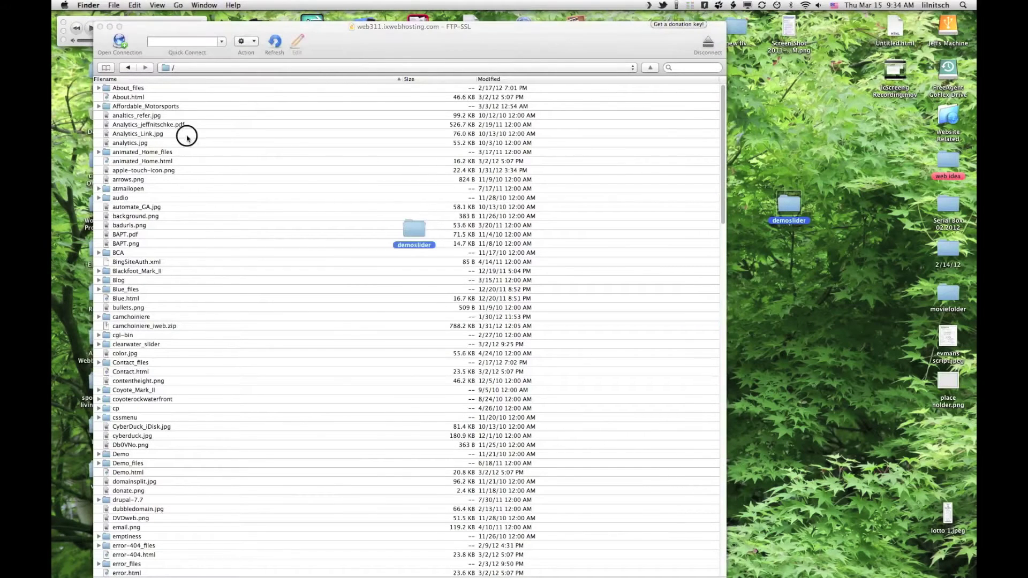
{"action": "left_click_drag", "start_coordinate": [183, 135], "coordinate": [210, 143]}
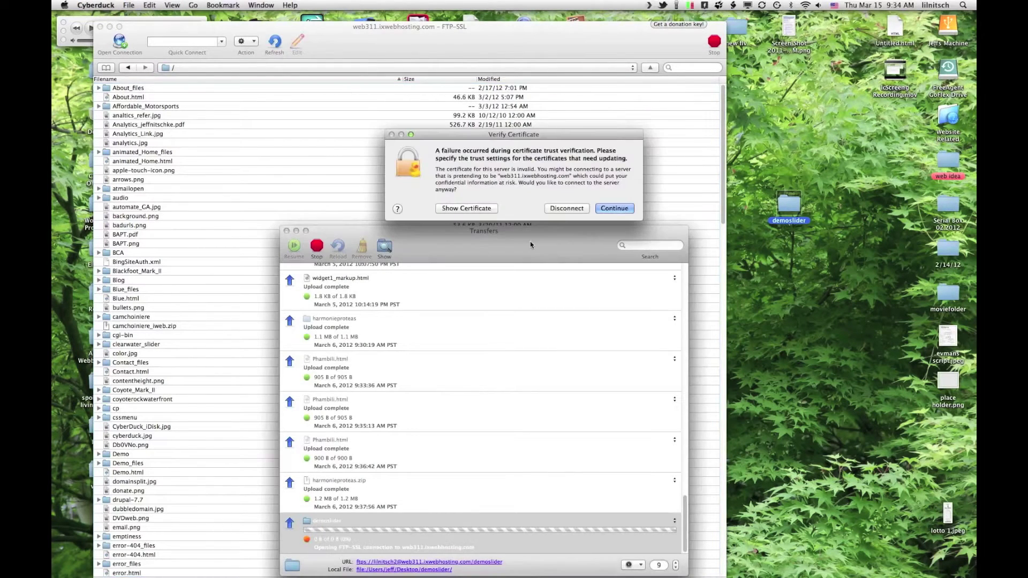
{"action": "left_click", "coordinate": [620, 210]}
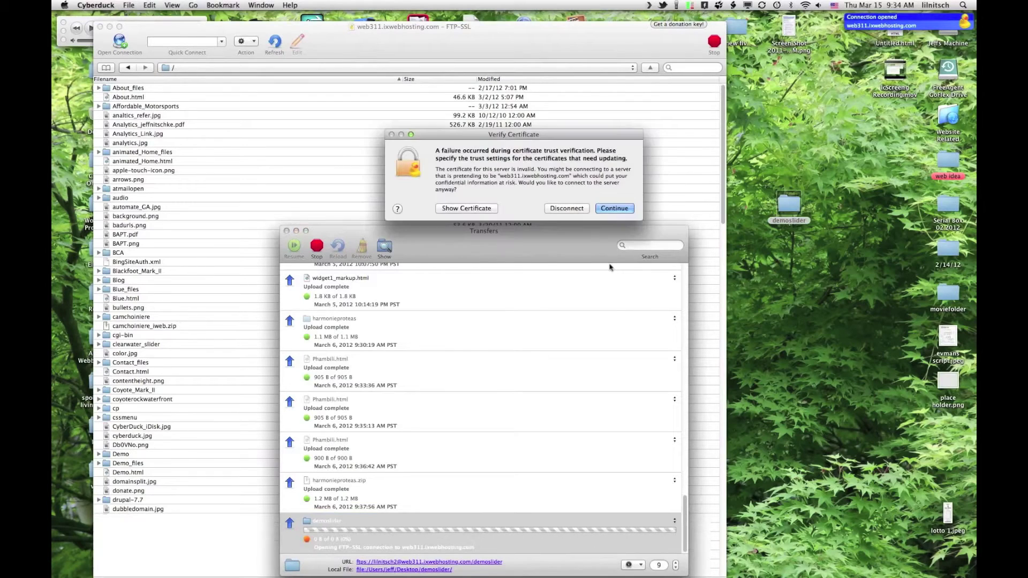
{"action": "left_click", "coordinate": [612, 208]}
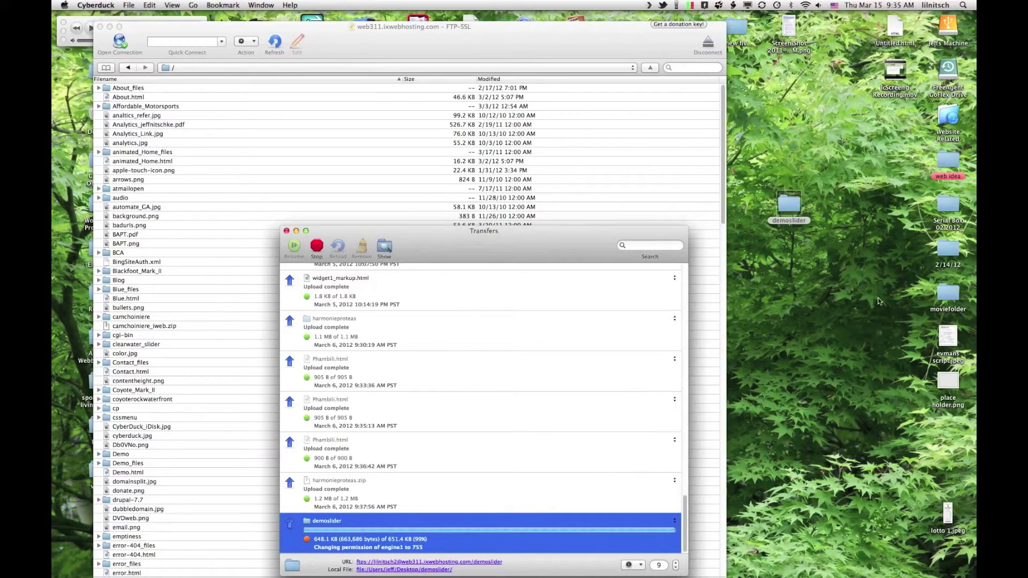
{"action": "left_click", "coordinate": [793, 223]}
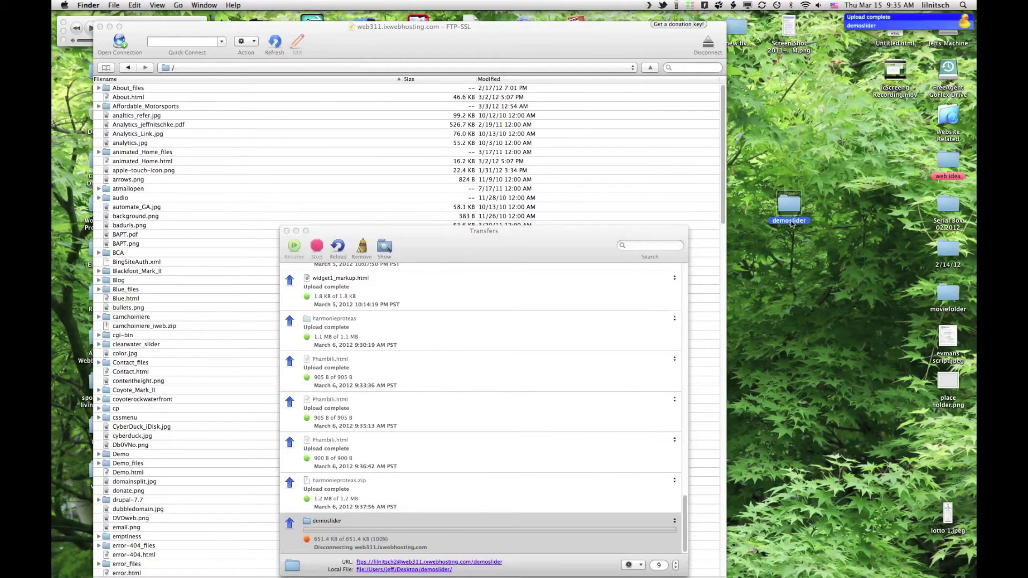
{"action": "left_click", "coordinate": [789, 220]}
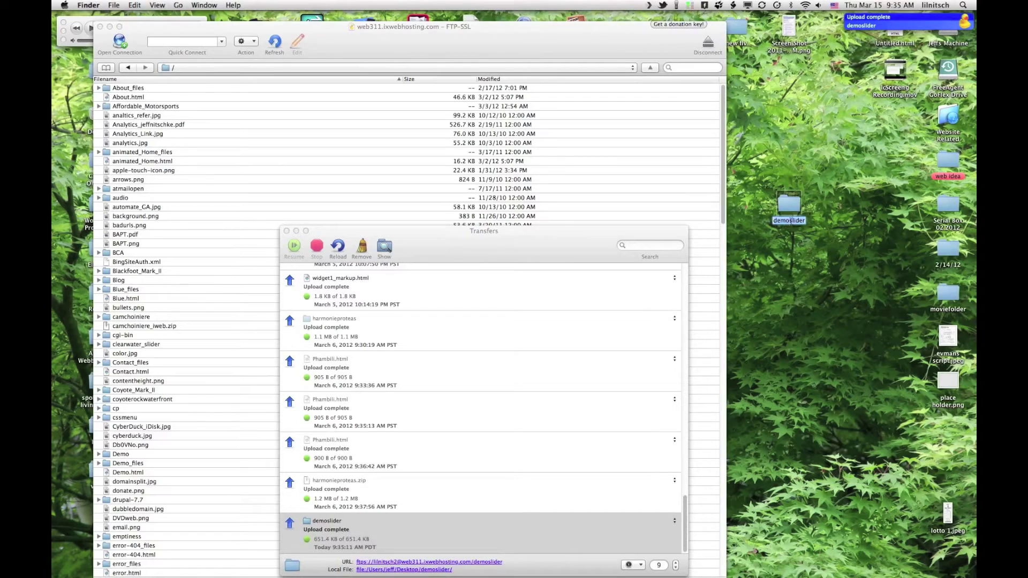
{"action": "left_click", "coordinate": [779, 344]}
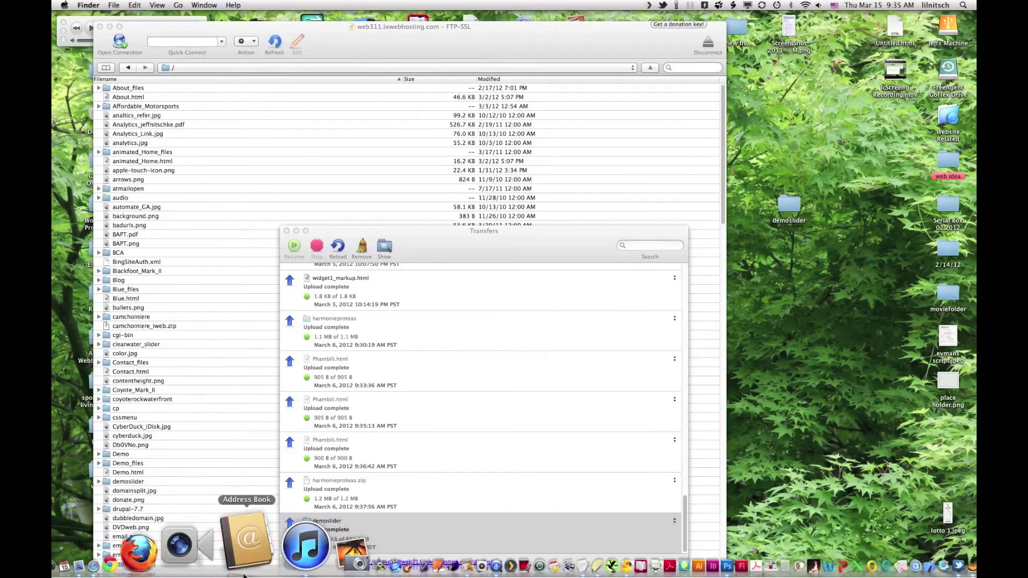
Switch to Safari, load the uploaded slider page at the website's /demoslider address, and place the window high on the screen.
{"action": "left_click", "coordinate": [188, 560]}
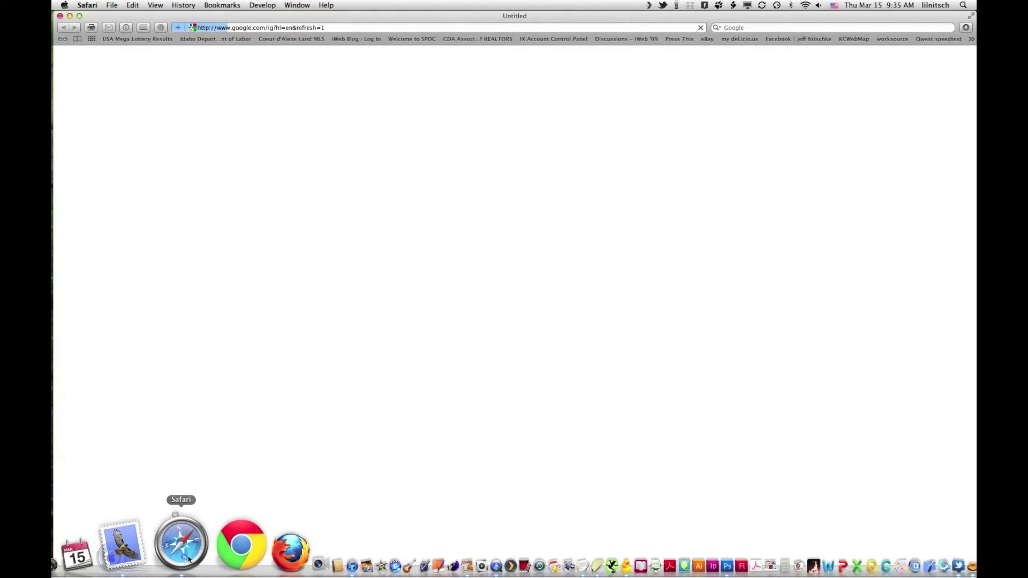
{"action": "left_click_drag", "start_coordinate": [410, 16], "coordinate": [465, 114]}
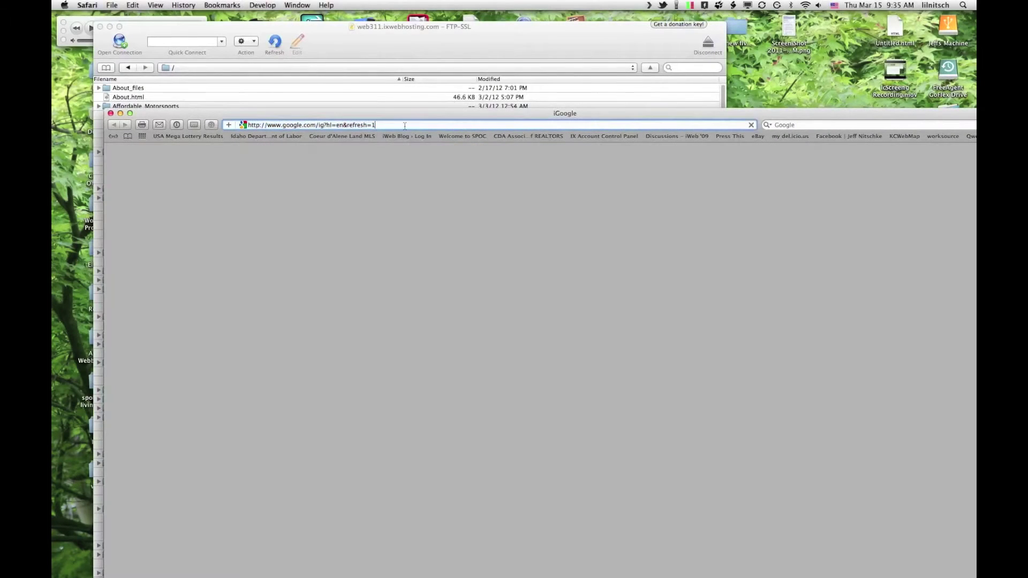
{"action": "type", "text": "je"}
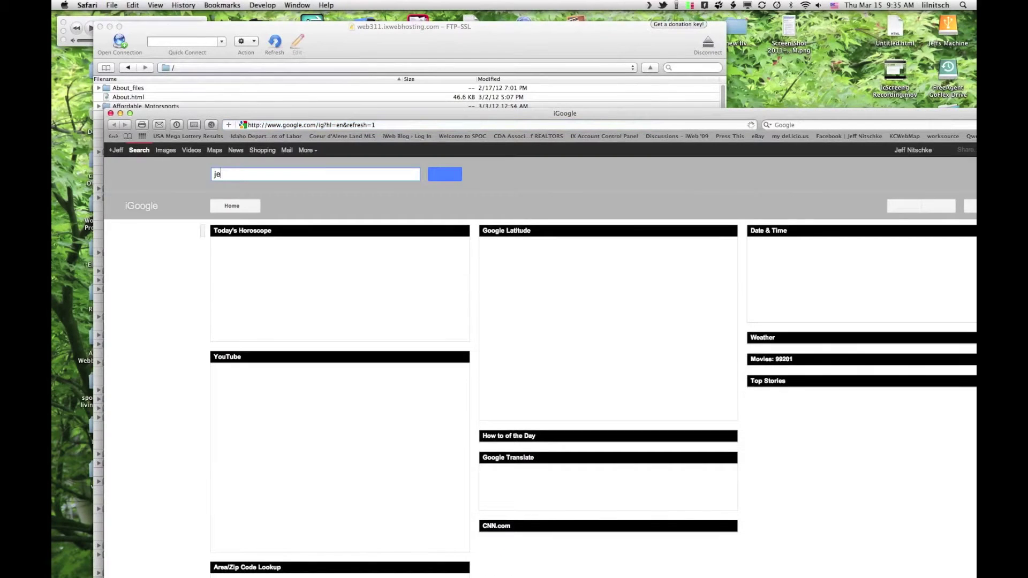
{"action": "left_click", "coordinate": [411, 122]}
{"action": "type", "text": "jeffnitschke.com/"}
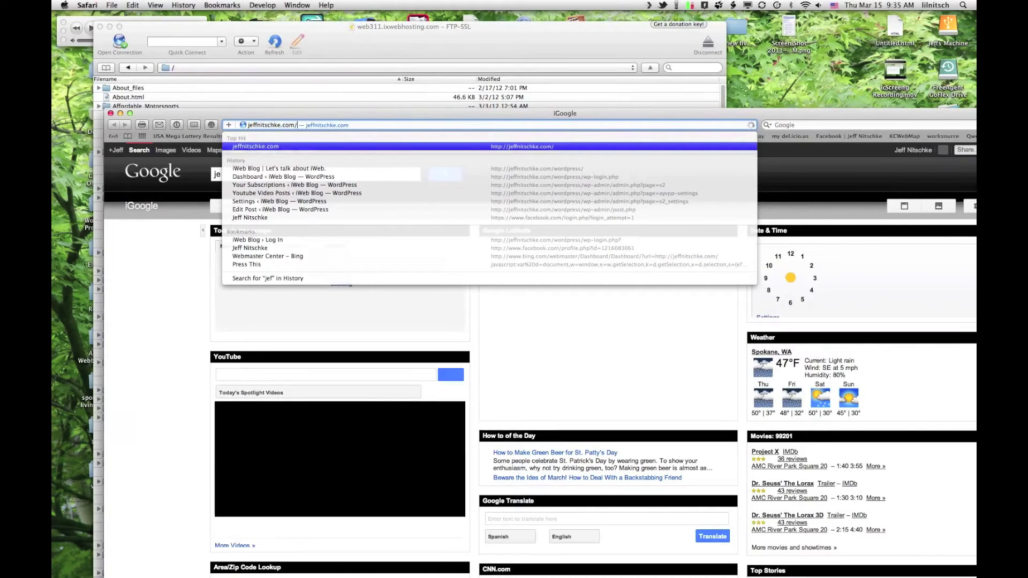
{"action": "key", "text": "Right"}
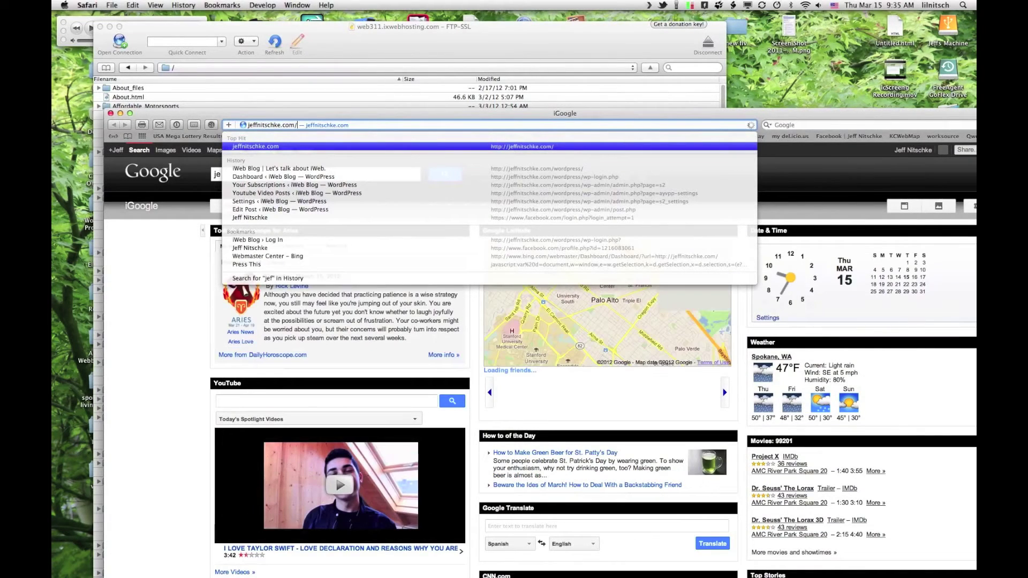
{"action": "type", "text": "demoslider"}
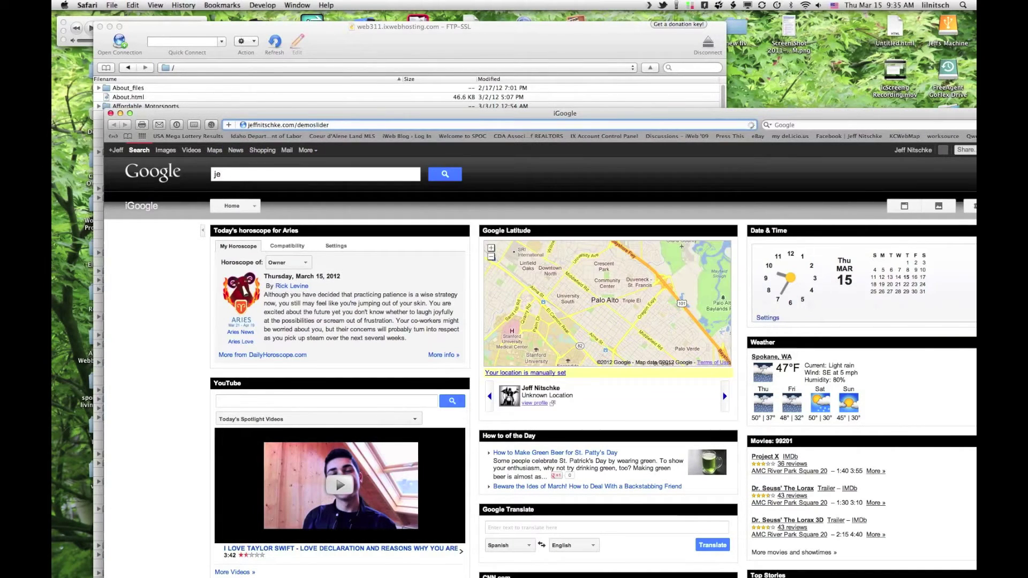
{"action": "key", "text": "Return"}
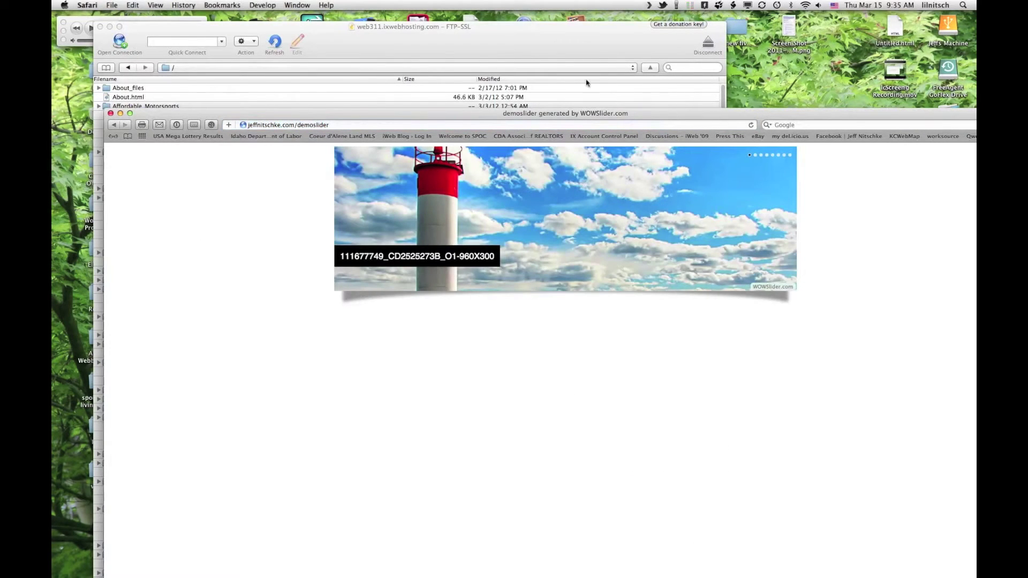
{"action": "left_click_drag", "start_coordinate": [476, 114], "coordinate": [431, 21]}
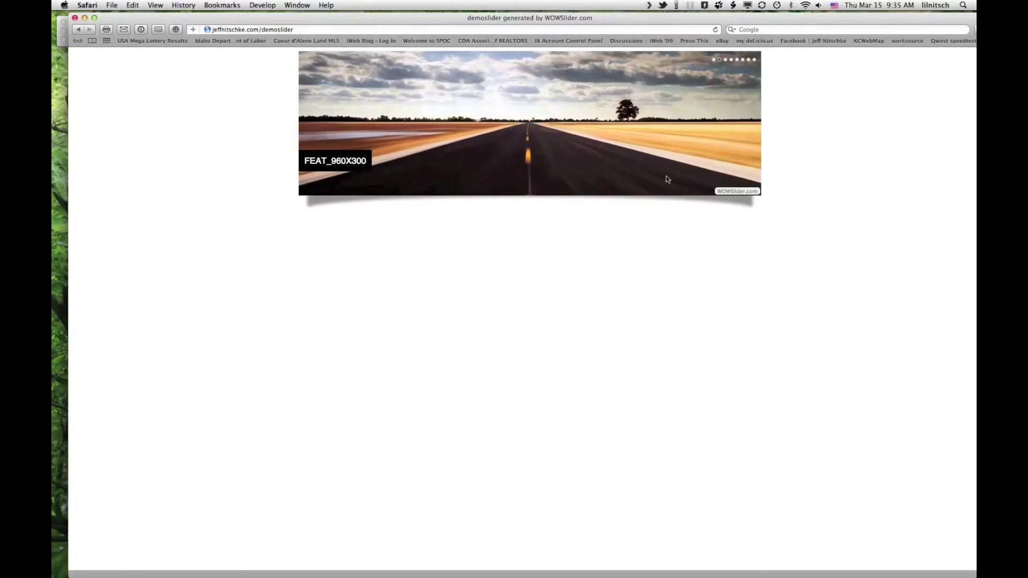
{"action": "right_click", "coordinate": [813, 228]}
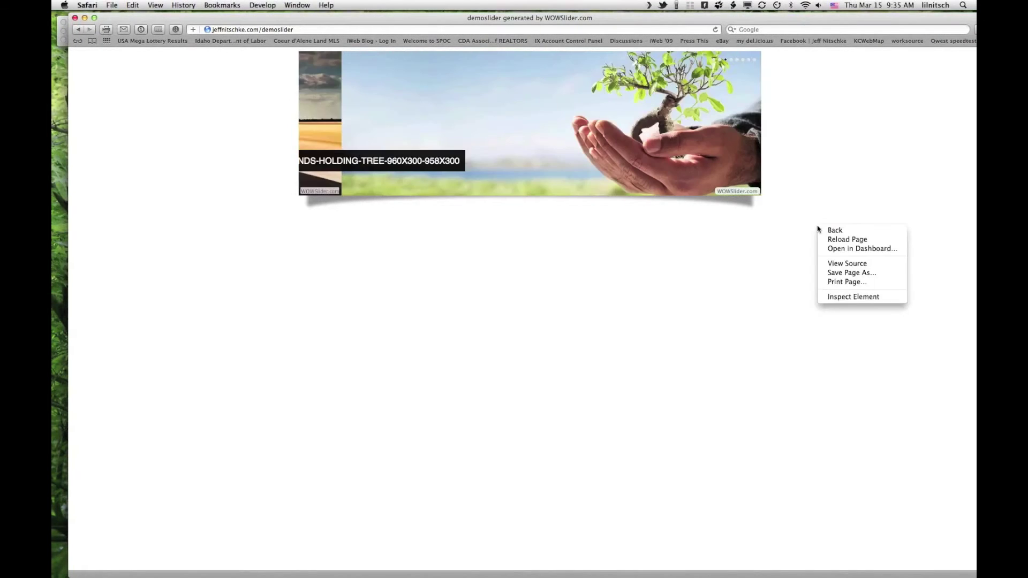
{"action": "left_click", "coordinate": [696, 263]}
{"action": "right_click", "coordinate": [695, 264]}
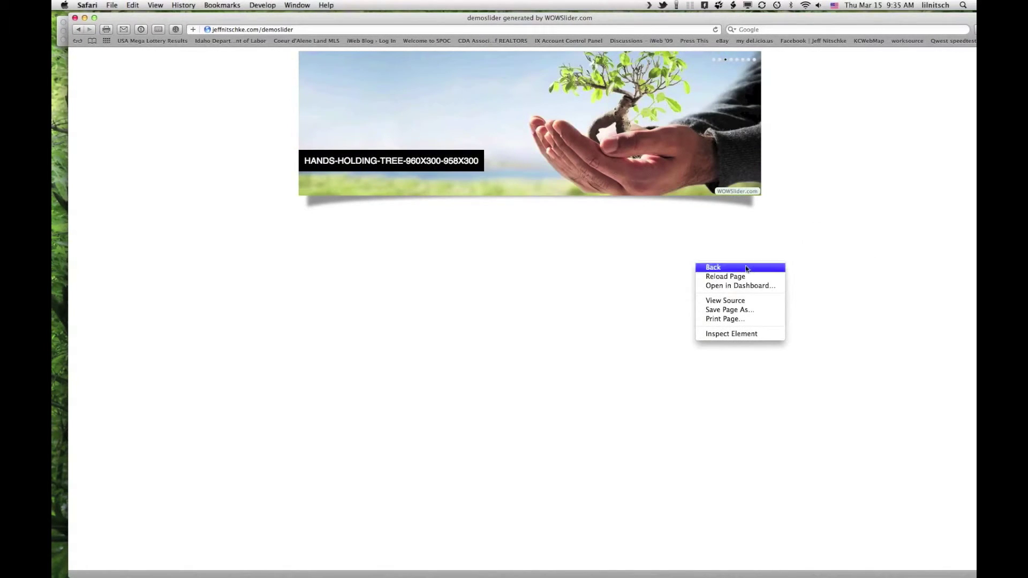
{"action": "left_click", "coordinate": [907, 260]}
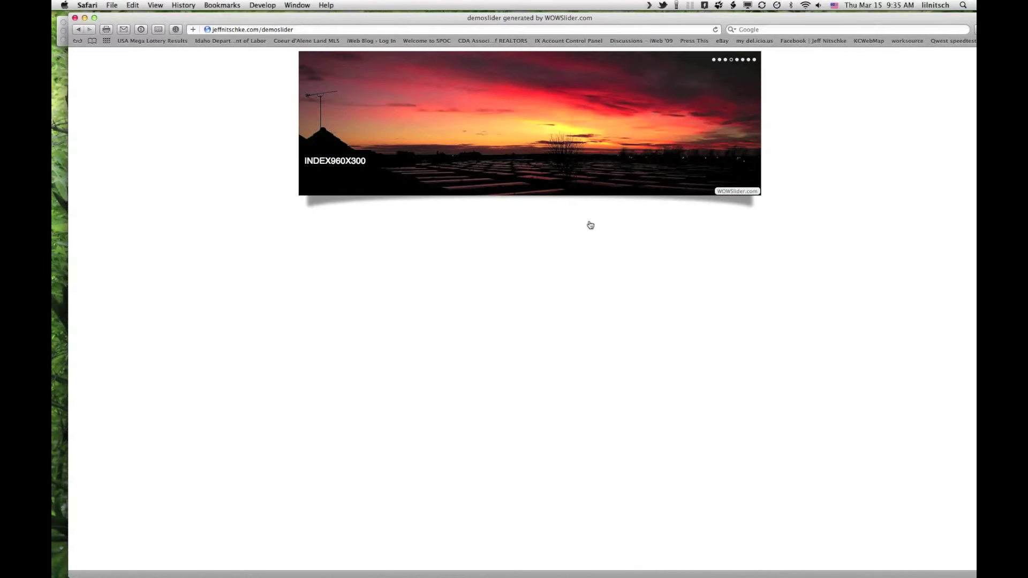
{"action": "left_click", "coordinate": [155, 5]}
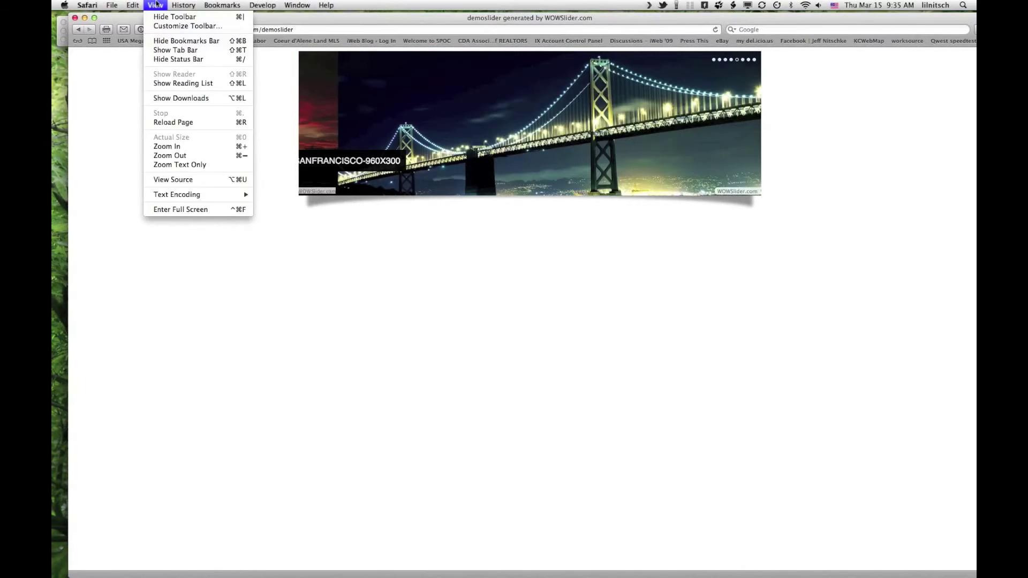
{"action": "left_click", "coordinate": [157, 4]}
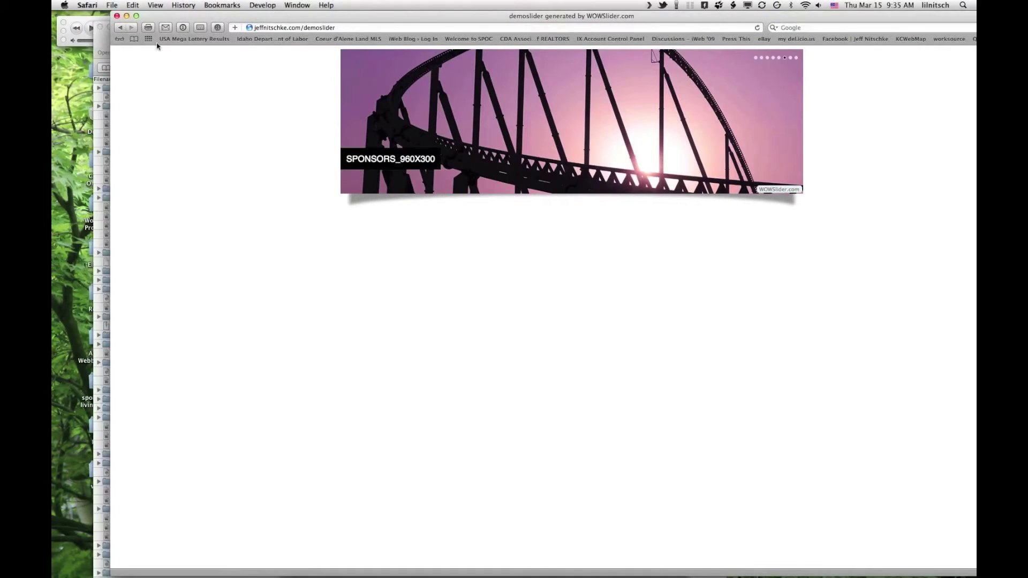
{"action": "key", "text": "super+Tab"}
{"action": "left_click", "coordinate": [154, 6]}
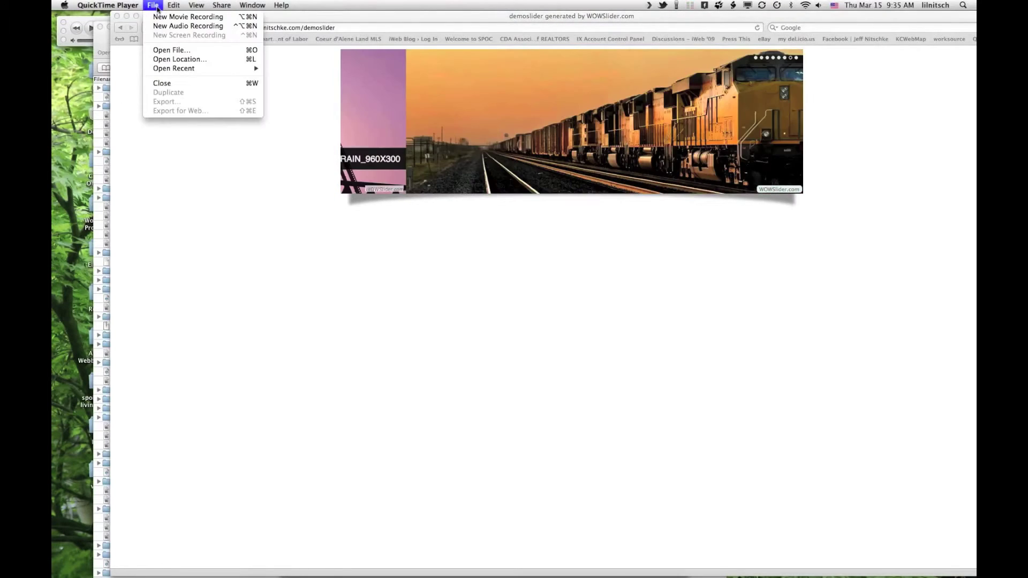
{"action": "left_click", "coordinate": [347, 312]}
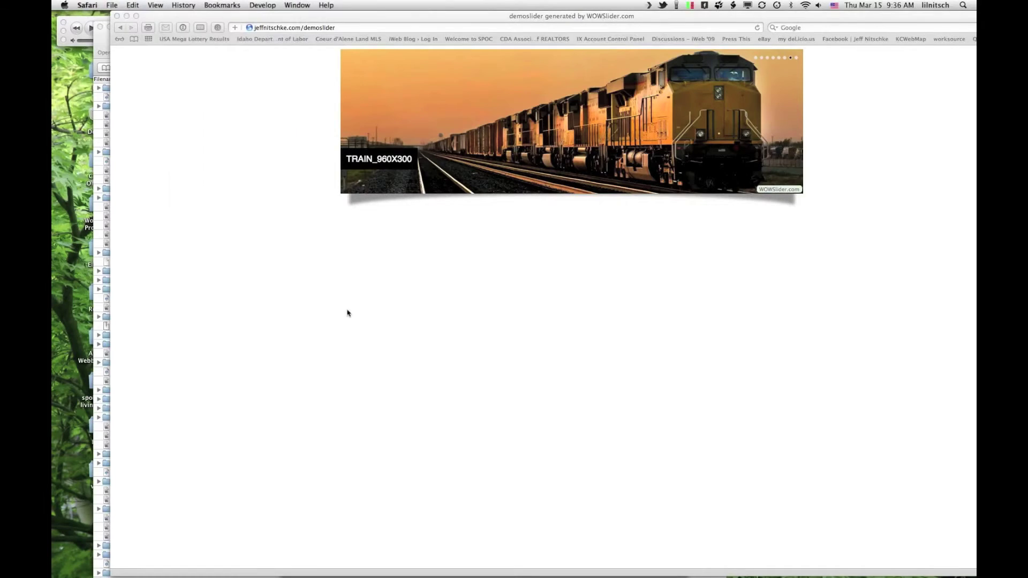
Open the demoslider page's HTML source and copy all of its code.
{"action": "left_click", "coordinate": [155, 5]}
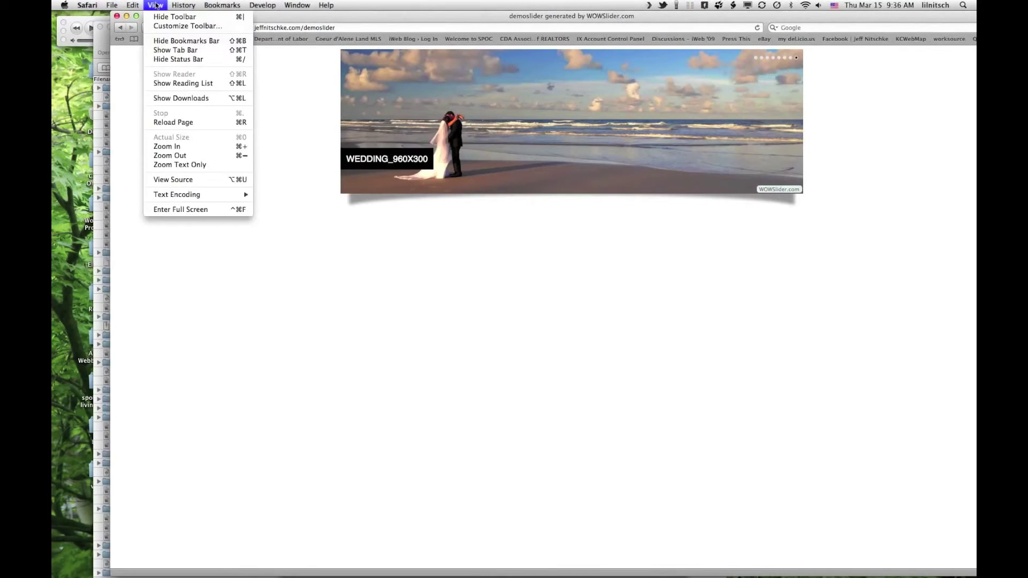
{"action": "left_click", "coordinate": [218, 181]}
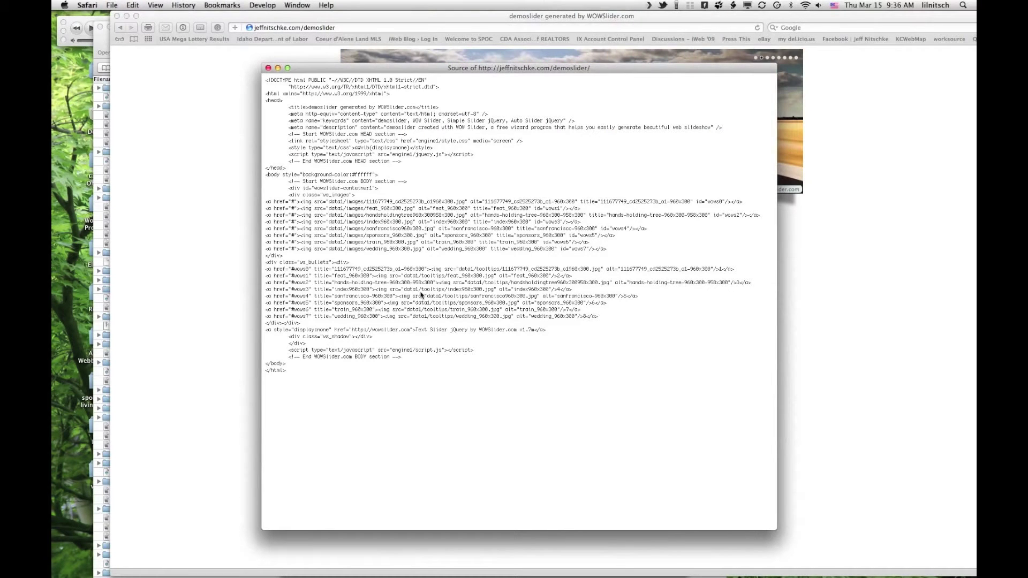
{"action": "left_click", "coordinate": [289, 370]}
{"action": "left_click_drag", "start_coordinate": [290, 369], "coordinate": [262, 80]}
{"action": "key", "text": "super+c"}
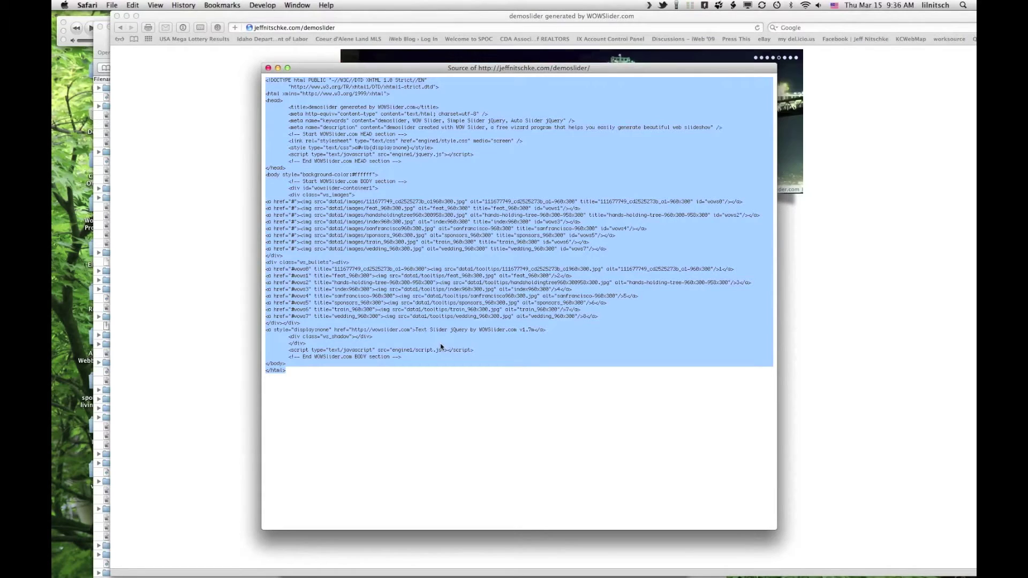
{"action": "left_click", "coordinate": [360, 352]}
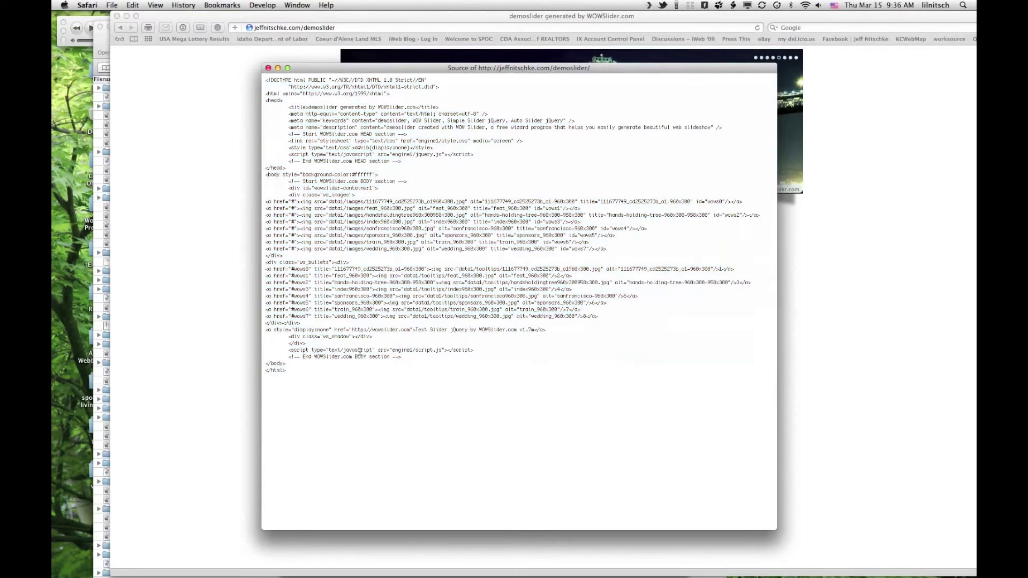
{"action": "key", "text": "super+a"}
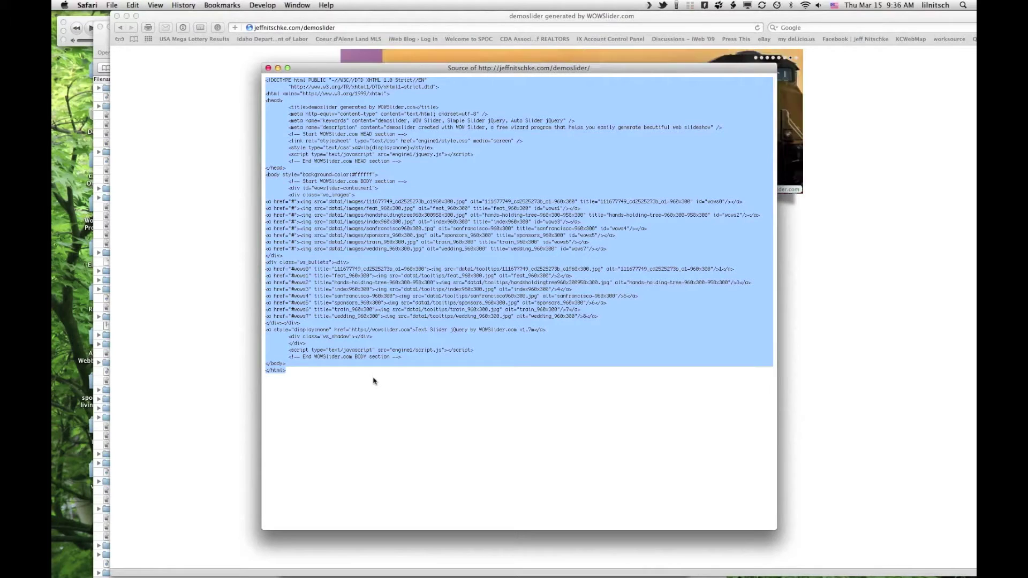
Paste the slider source code into a blank TextEdit document, enlarging and moving its window so every line is readable.
{"action": "mouse_move", "coordinate": [346, 576]}
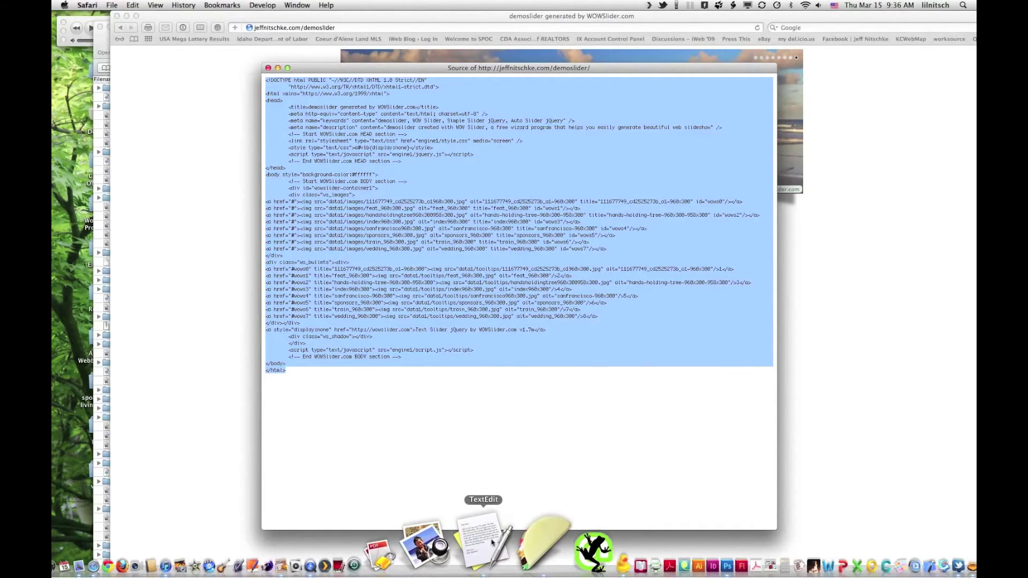
{"action": "left_click", "coordinate": [492, 542]}
{"action": "key", "text": "super+v"}
{"action": "left_click_drag", "start_coordinate": [437, 261], "coordinate": [731, 473]}
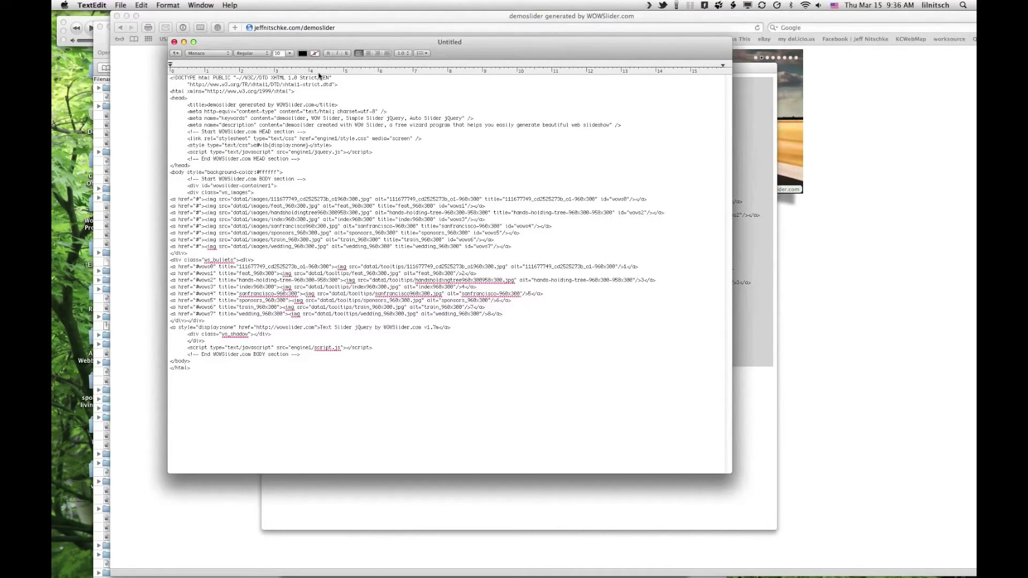
{"action": "left_click_drag", "start_coordinate": [342, 42], "coordinate": [568, 87]}
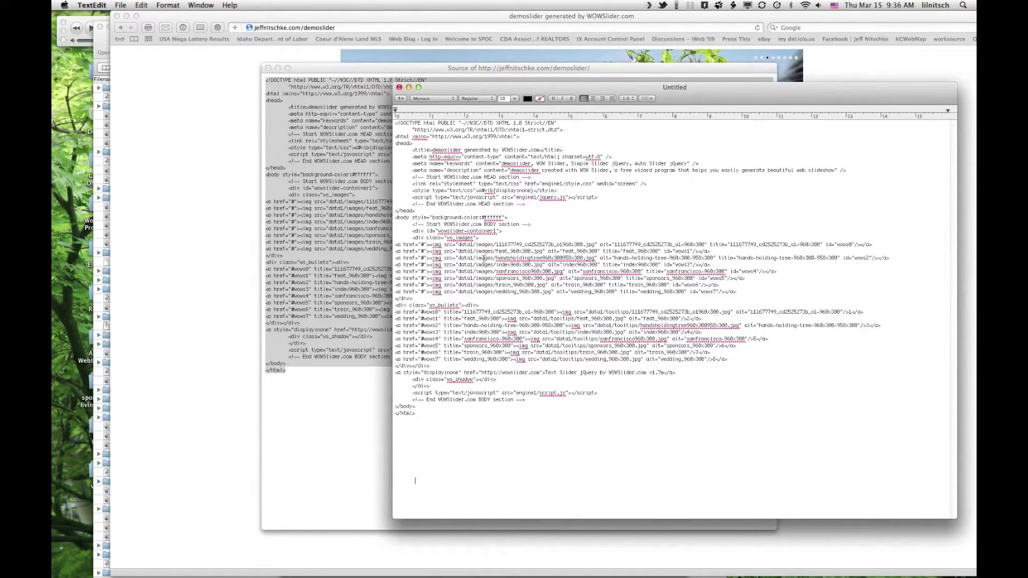
Close the slider page in Safari and arrange its source window in front of the pasted code.
{"action": "left_click", "coordinate": [334, 28]}
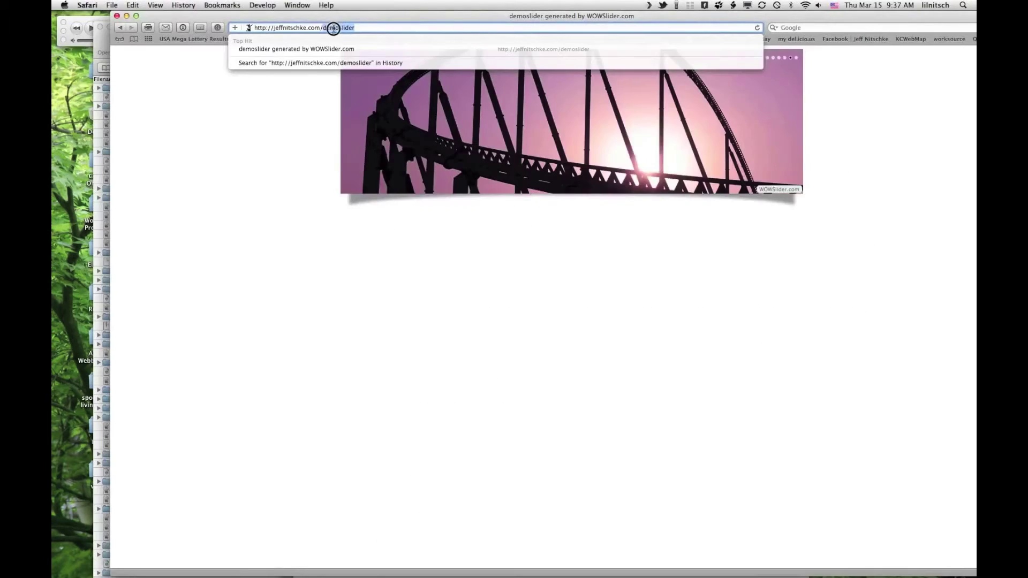
{"action": "left_click", "coordinate": [117, 15]}
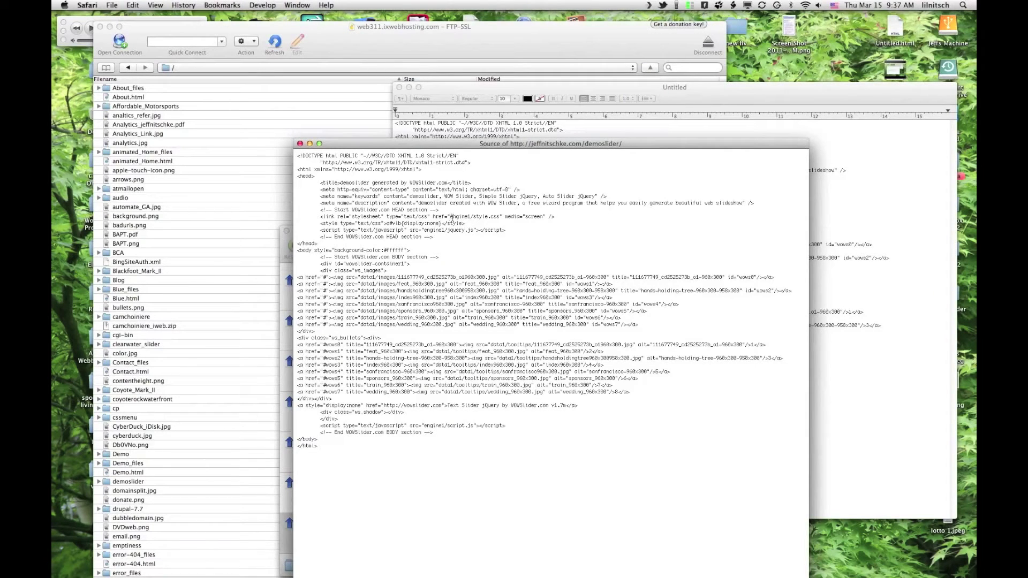
{"action": "left_click_drag", "start_coordinate": [448, 146], "coordinate": [451, 96]}
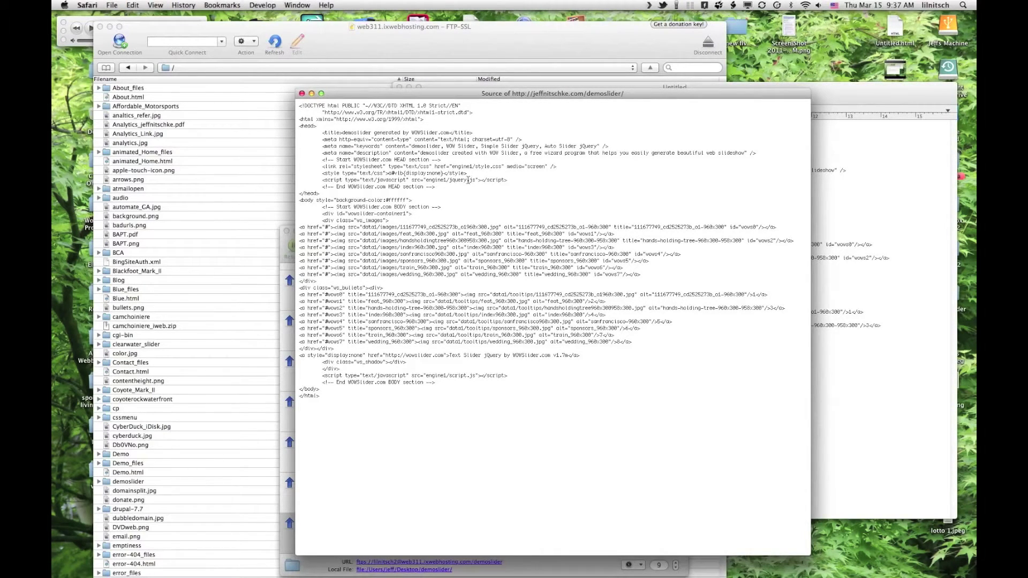
Close the slider's source window in Safari and move the TextEdit window higher so the pasted code is fully in view.
{"action": "left_click_drag", "start_coordinate": [476, 215], "coordinate": [503, 252]}
{"action": "left_click", "coordinate": [454, 242]}
{"action": "left_click", "coordinate": [302, 94]}
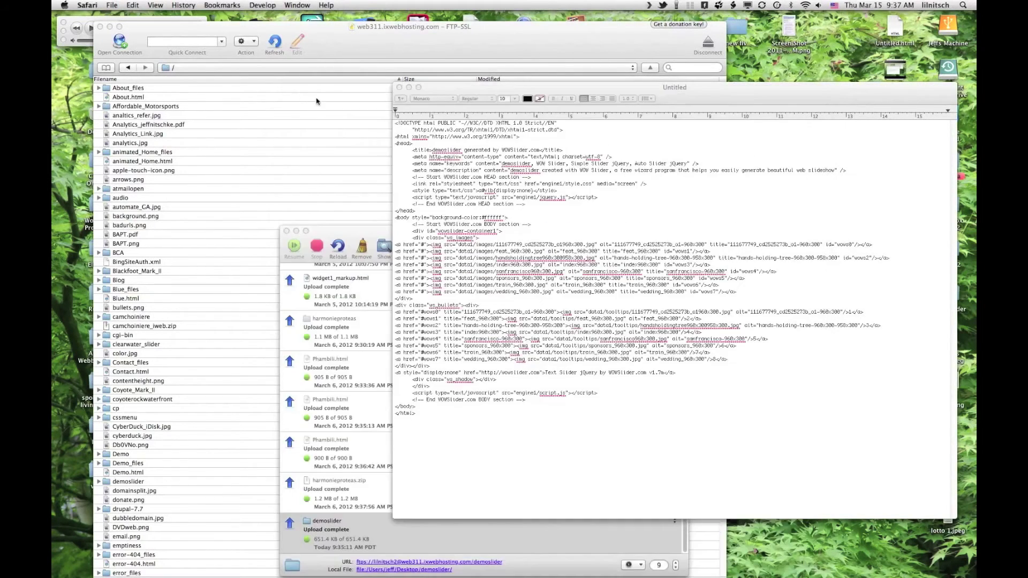
{"action": "left_click", "coordinate": [720, 88]}
{"action": "left_click_drag", "start_coordinate": [721, 91], "coordinate": [524, 43]}
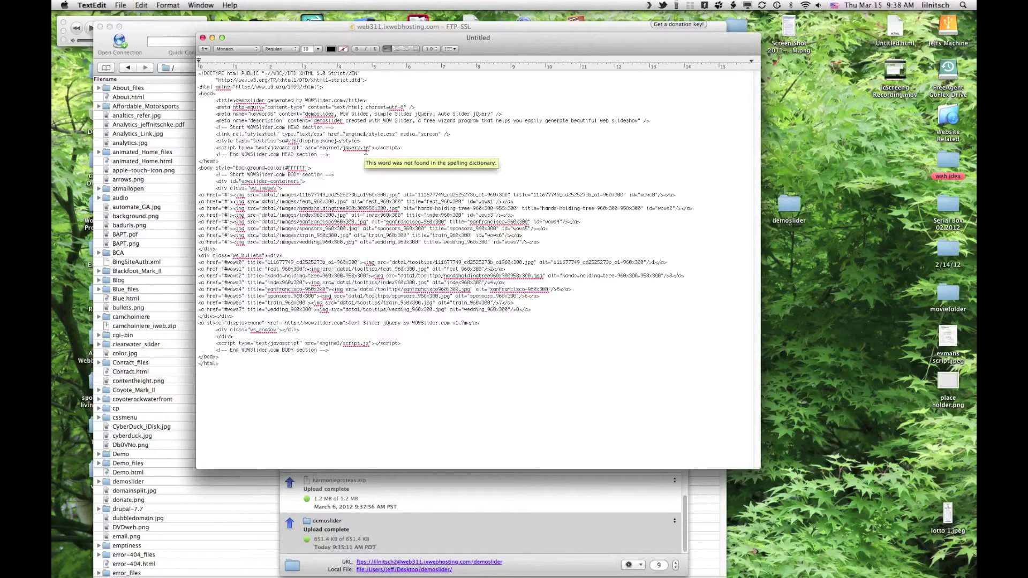
Add the website's full /demoslider/ address in front of the engine1/style.css and engine1/jquery.js paths in the head section.
{"action": "key", "text": "super+v"}
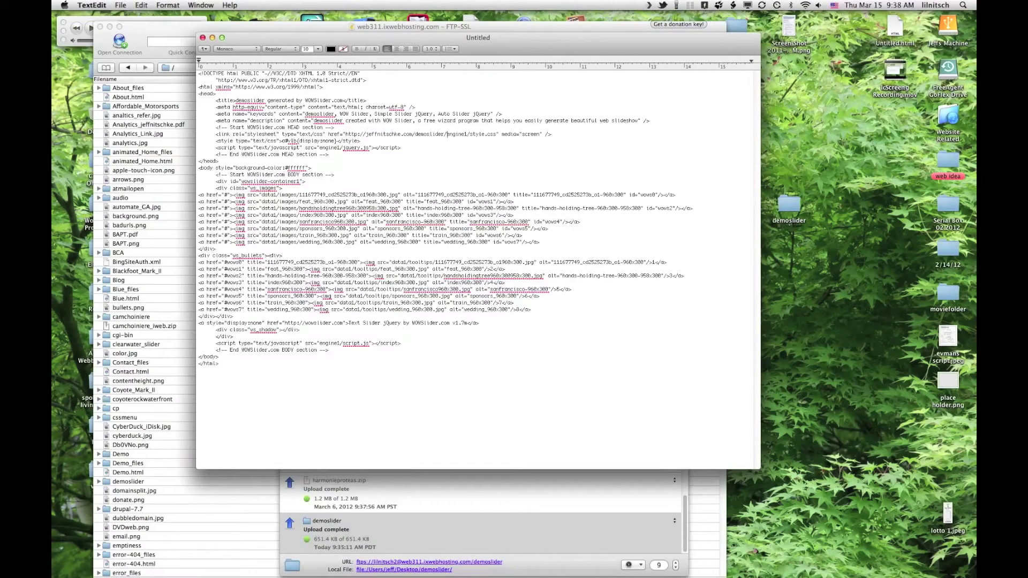
{"action": "left_click_drag", "start_coordinate": [446, 135], "coordinate": [345, 135]}
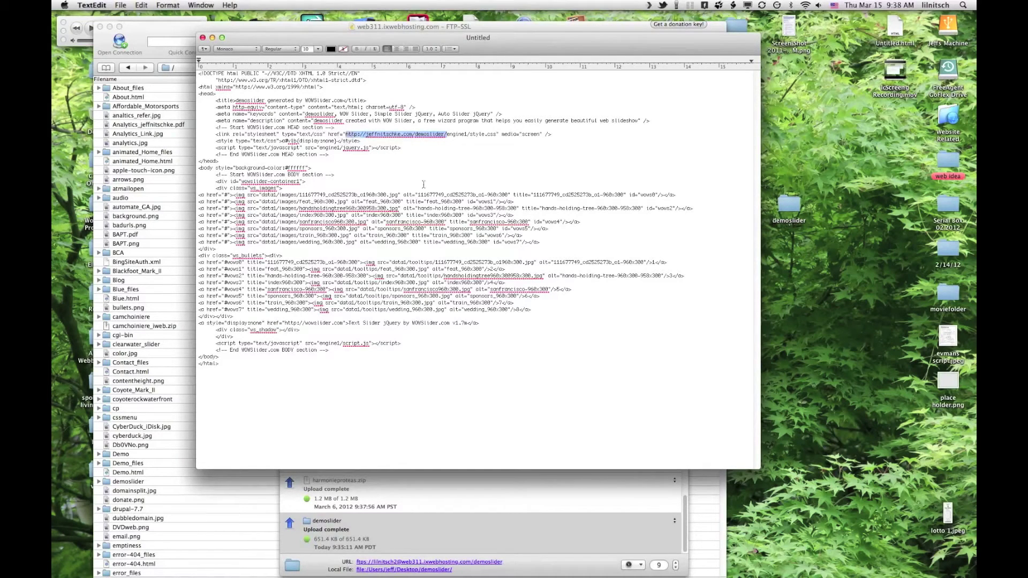
{"action": "key", "text": "super+c"}
{"action": "left_click", "coordinate": [320, 147]}
{"action": "key", "text": "super+v"}
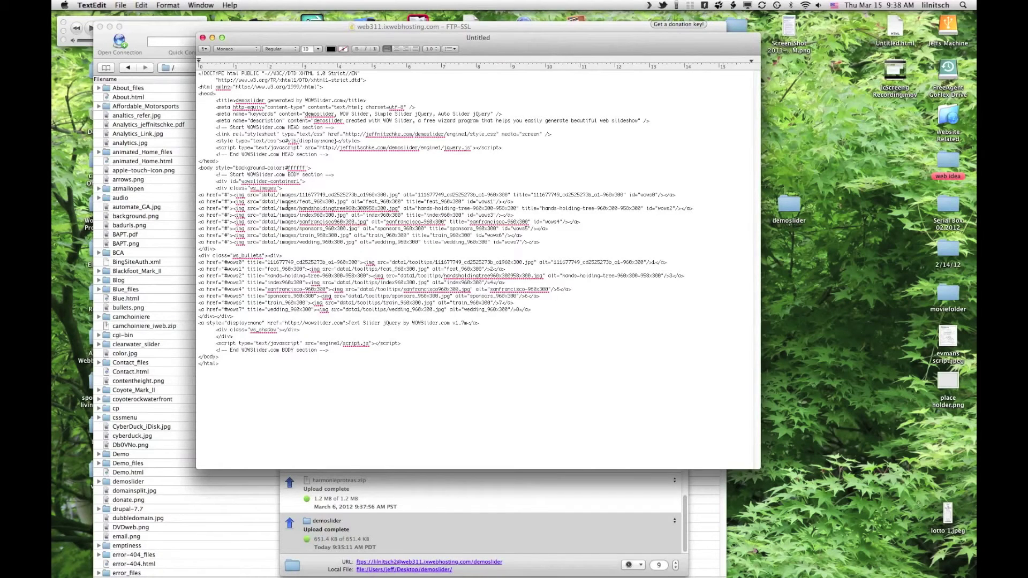
Add the same full /demoslider/ address in front of every data1/images source path in the ws_images block.
{"action": "key", "text": "super+v"}
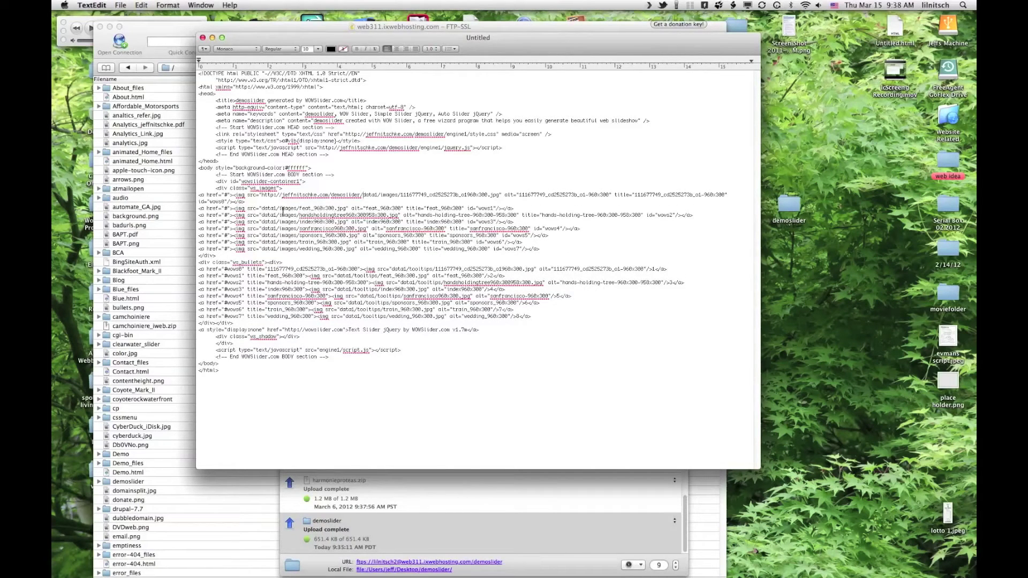
{"action": "left_click", "coordinate": [262, 209]}
{"action": "key", "text": "super+v"}
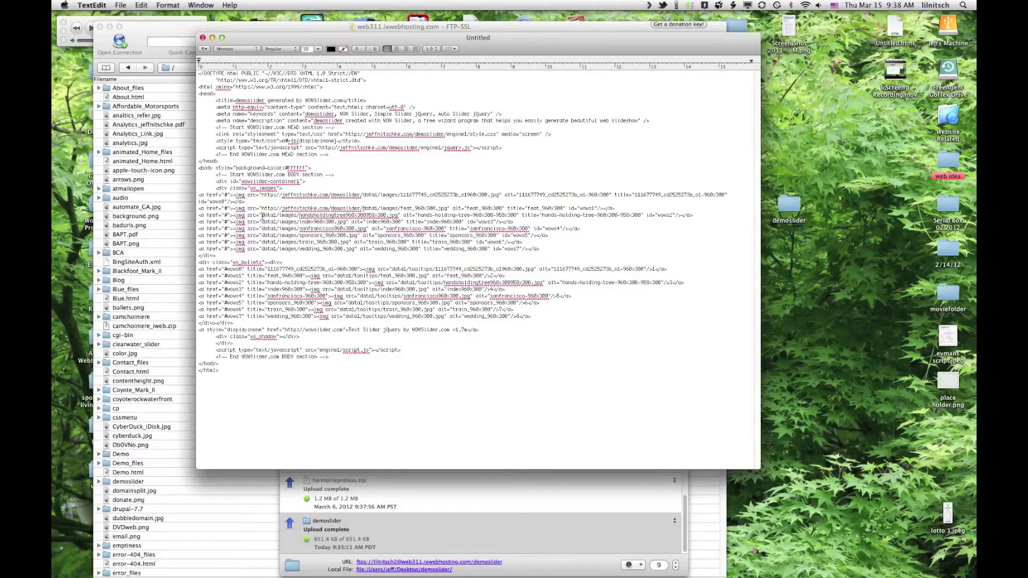
{"action": "key", "text": "super+v"}
{"action": "left_click", "coordinate": [262, 228]}
{"action": "key", "text": "super+v"}
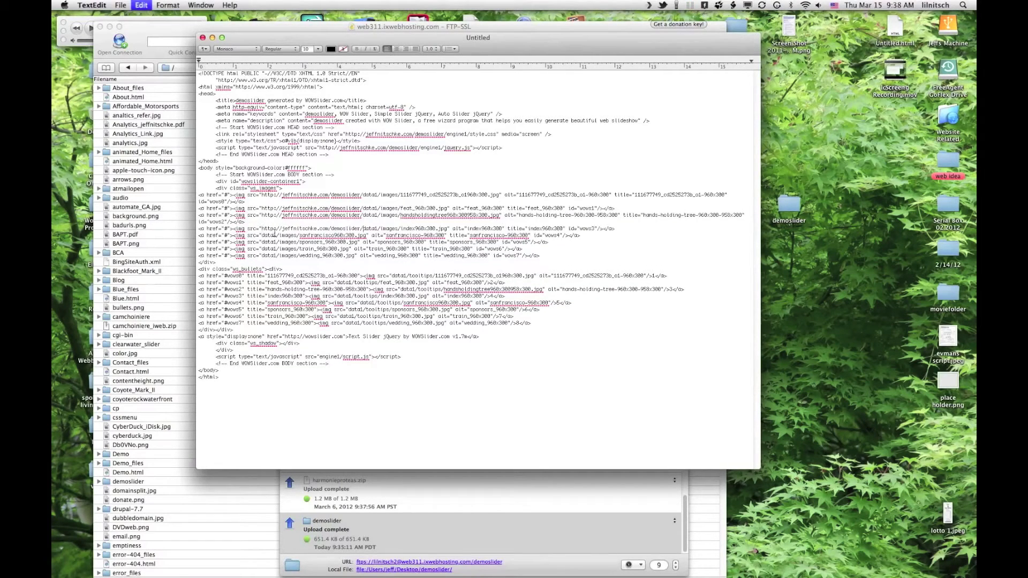
{"action": "left_click", "coordinate": [262, 235]}
{"action": "key", "text": "super+v"}
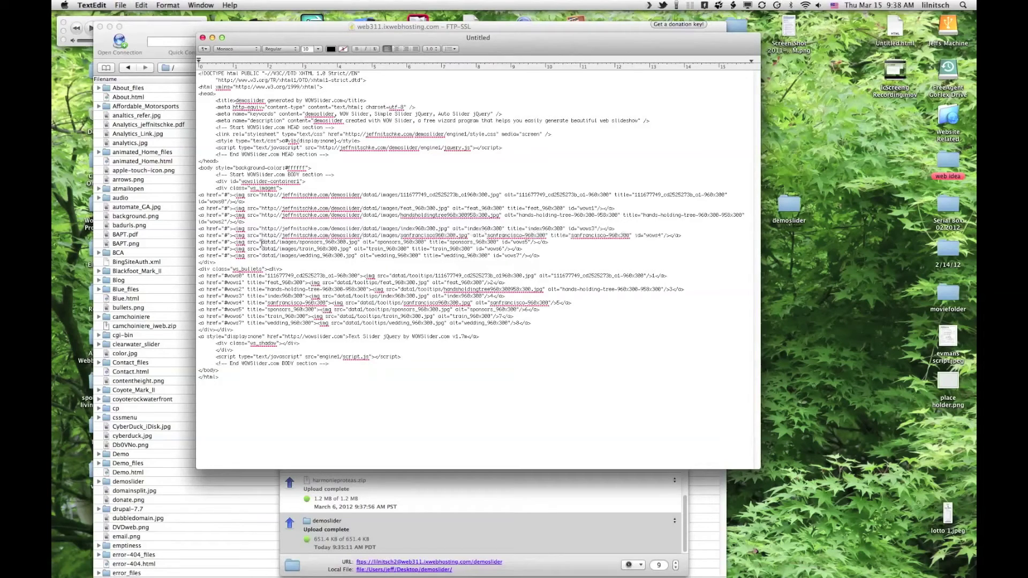
{"action": "left_click", "coordinate": [262, 243]}
{"action": "key", "text": "super+v"}
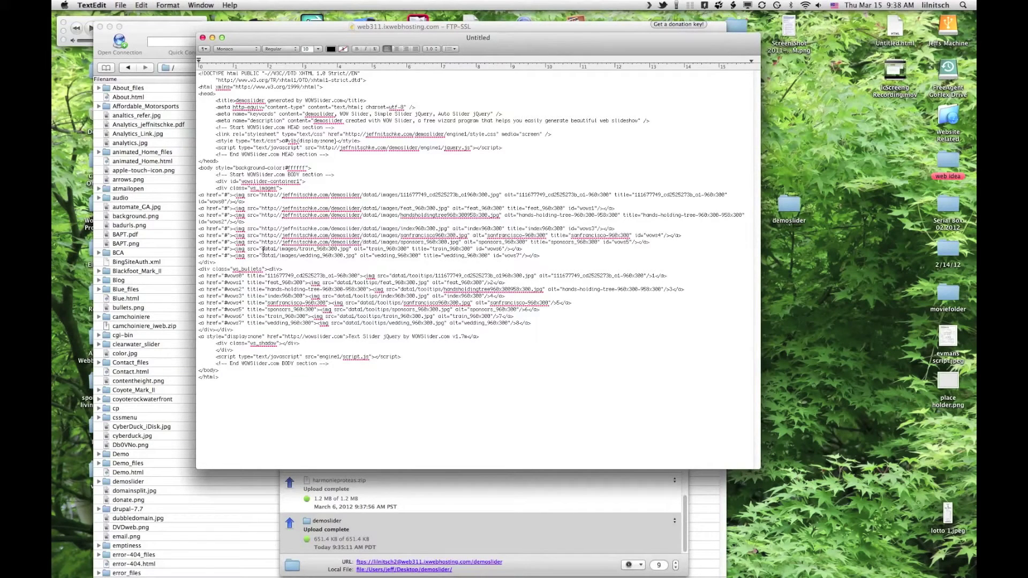
{"action": "left_click", "coordinate": [262, 249]}
{"action": "key", "text": "super+v"}
{"action": "left_click", "coordinate": [262, 256]}
{"action": "key", "text": "super+v"}
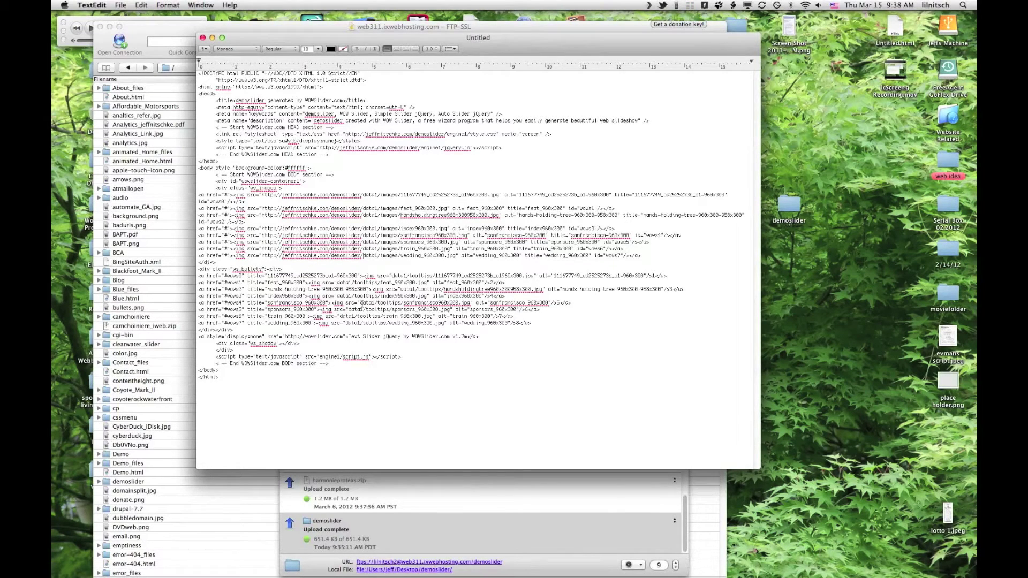
Add the same full /demoslider/ address in front of every data1/tooltips source path in the ws_bullets block.
{"action": "left_click", "coordinate": [392, 276]}
{"action": "key", "text": "super+v"}
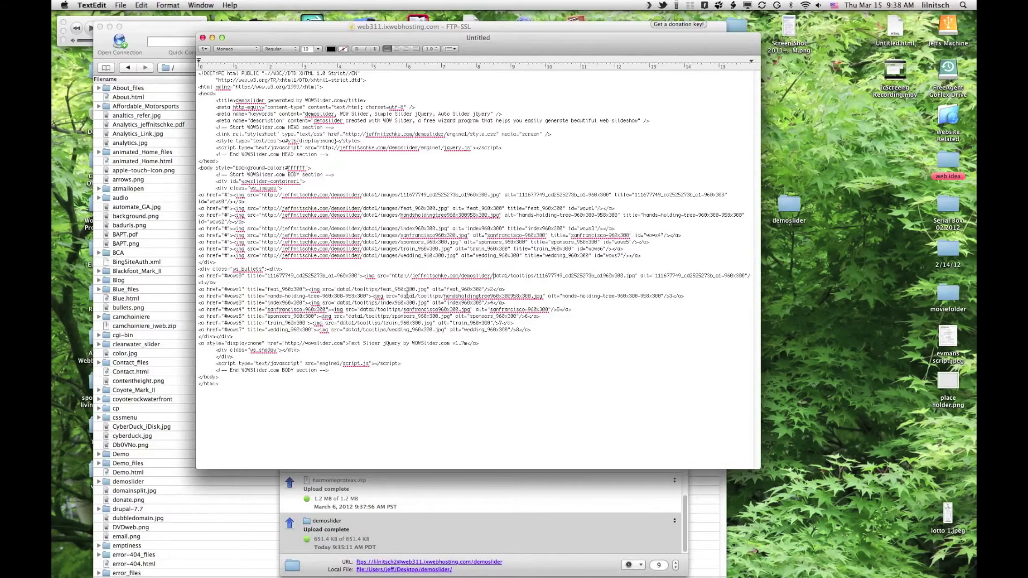
{"action": "left_click", "coordinate": [338, 290]}
{"action": "key", "text": "super+v"}
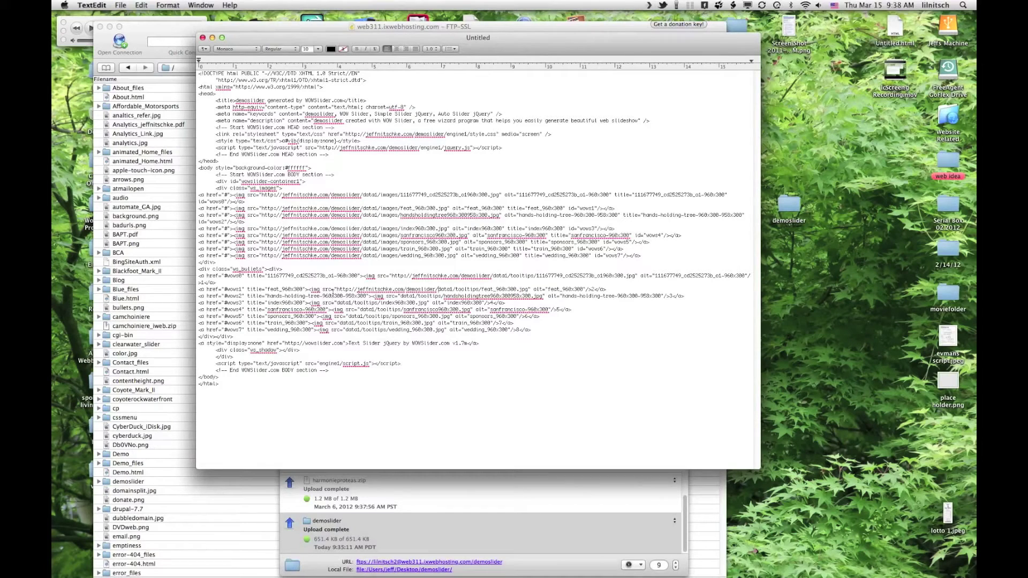
{"action": "left_click", "coordinate": [335, 289]}
{"action": "left_click", "coordinate": [400, 296]}
{"action": "key", "text": "super+v"}
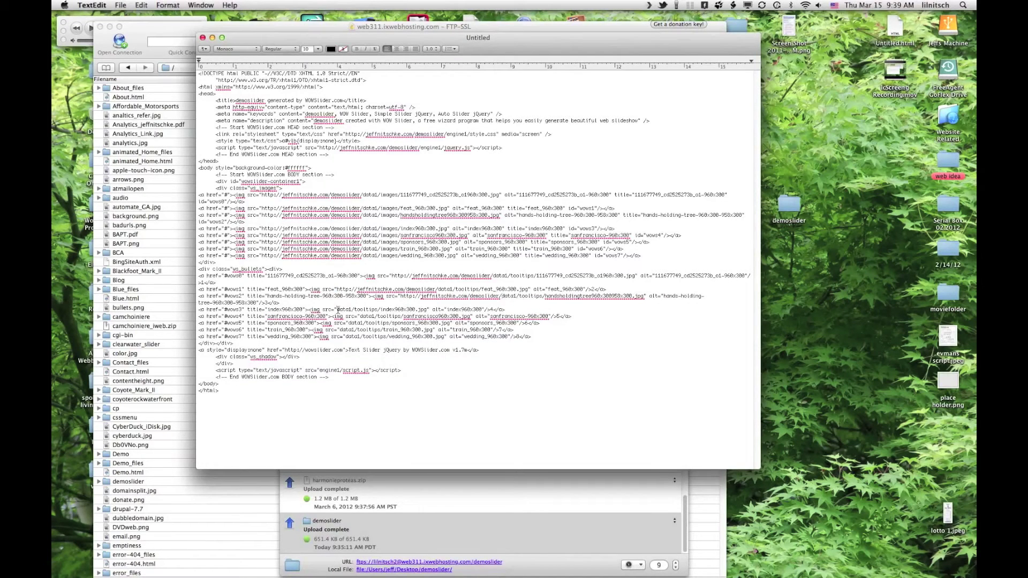
{"action": "left_click", "coordinate": [339, 309]}
{"action": "key", "text": "super+v"}
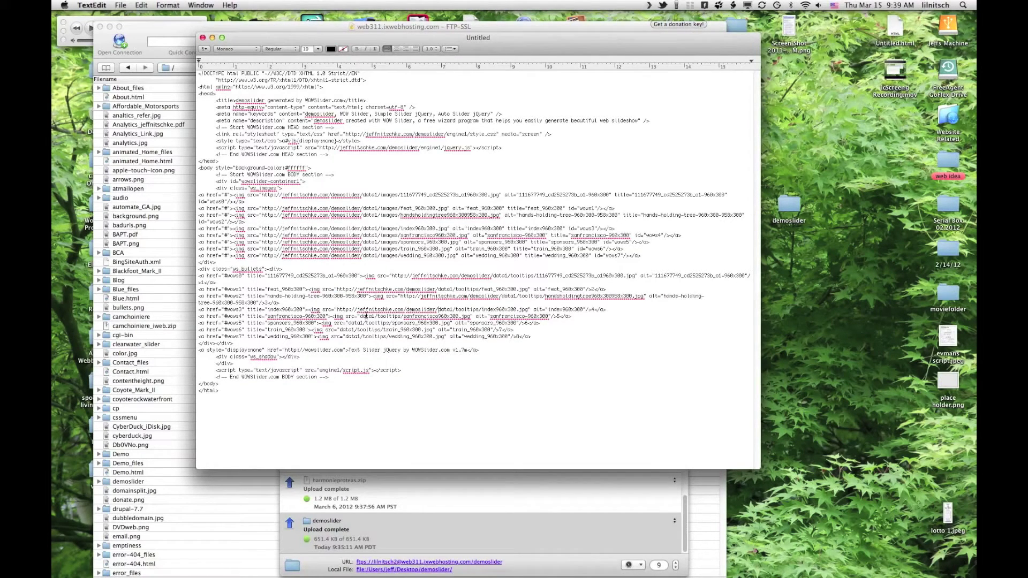
{"action": "left_click", "coordinate": [360, 316]}
{"action": "key", "text": "super+v"}
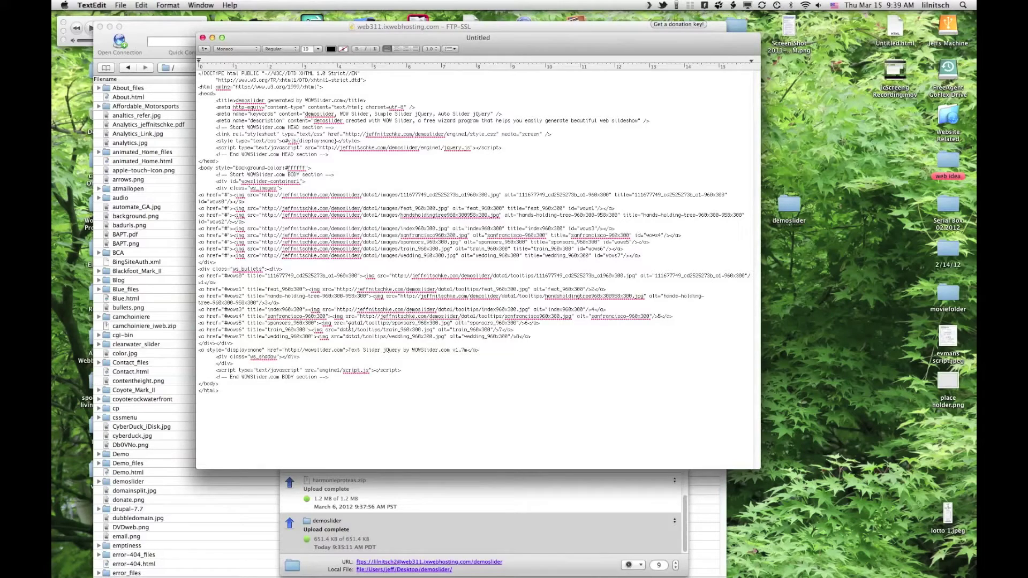
{"action": "left_click", "coordinate": [350, 323]}
{"action": "key", "text": "super+v"}
{"action": "left_click", "coordinate": [341, 331]}
{"action": "key", "text": "super+v"}
{"action": "left_click", "coordinate": [346, 338]}
{"action": "key", "text": "super+v"}
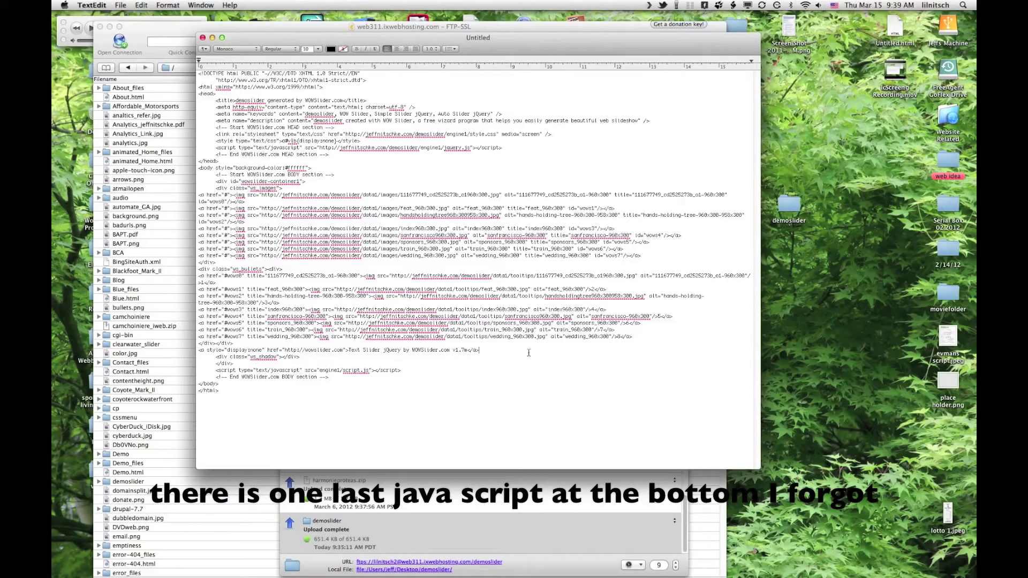
Copy all of the edited slider code, switch to iWeb, and move its window so the media browser is fully in view.
{"action": "key", "text": "super+a"}
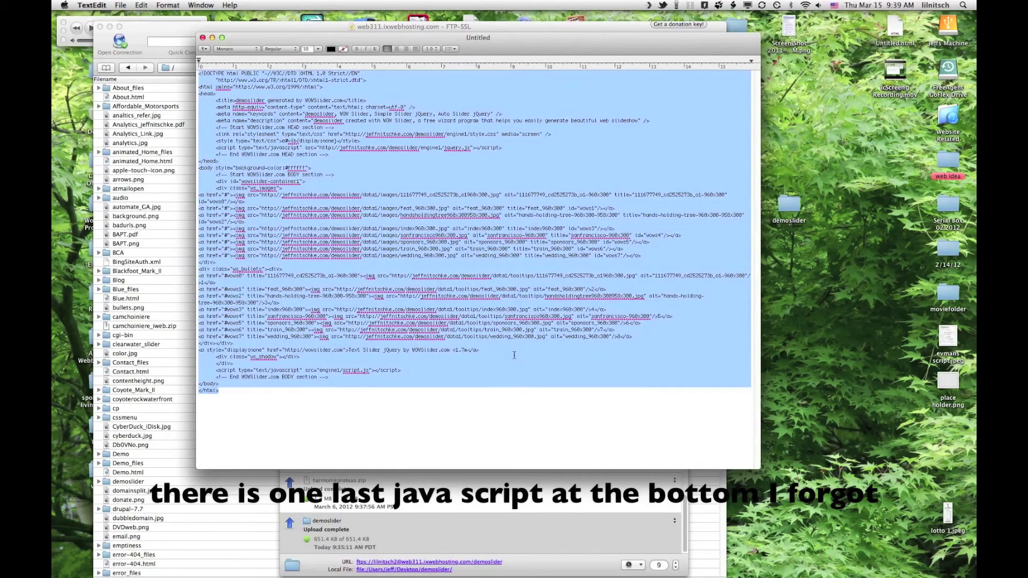
{"action": "key", "text": "super+c"}
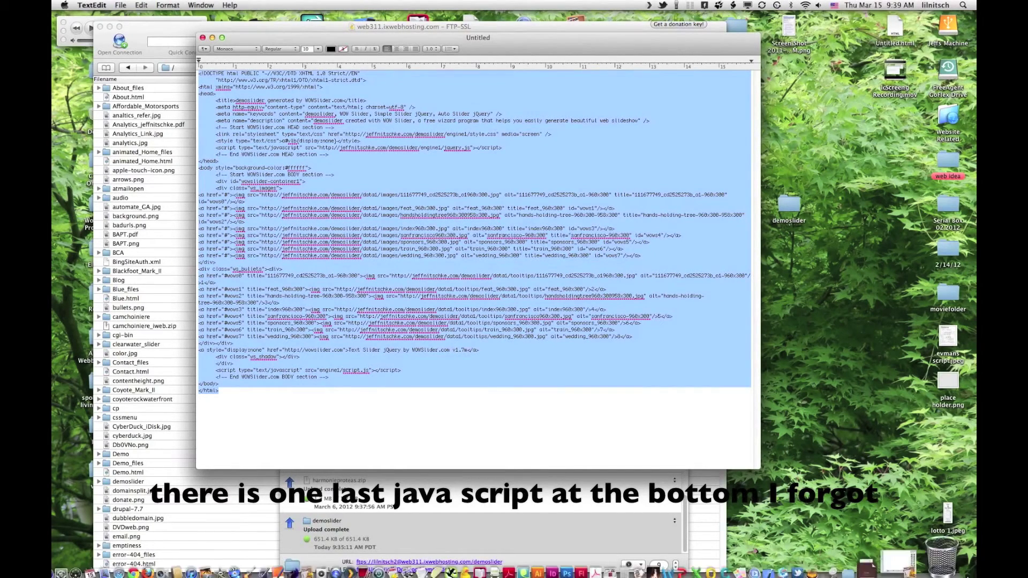
{"action": "left_click", "coordinate": [948, 564]}
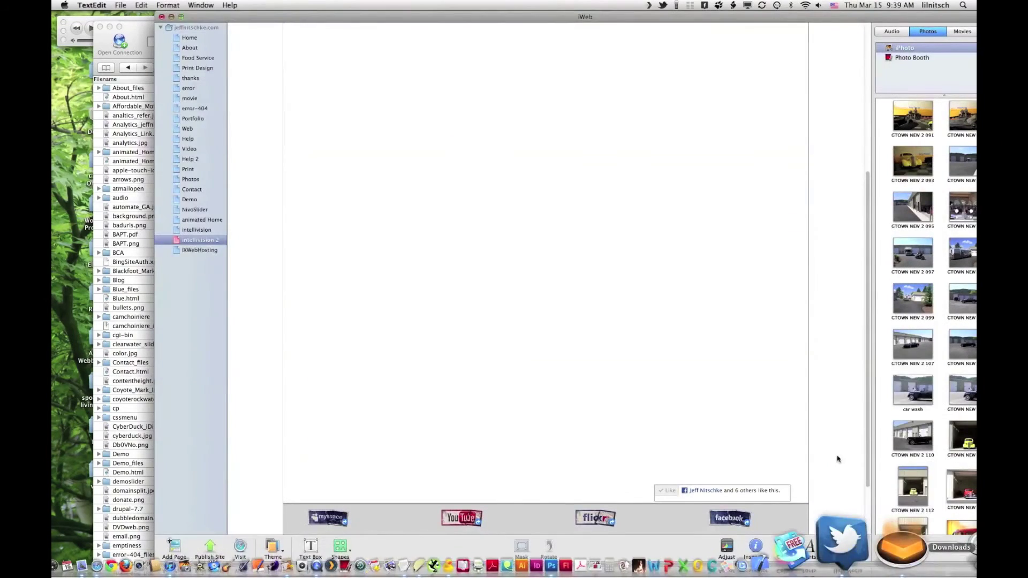
{"action": "left_click_drag", "start_coordinate": [625, 19], "coordinate": [553, 24]}
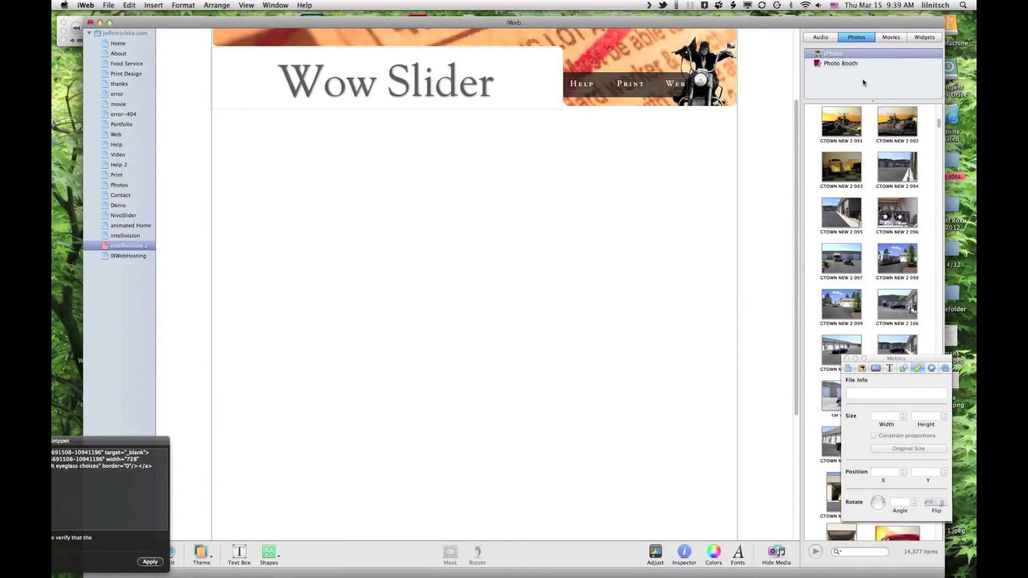
Add an HTML Snippet widget to the page's empty area below the Wow Slider heading and paste the slider code into it.
{"action": "left_click", "coordinate": [933, 39]}
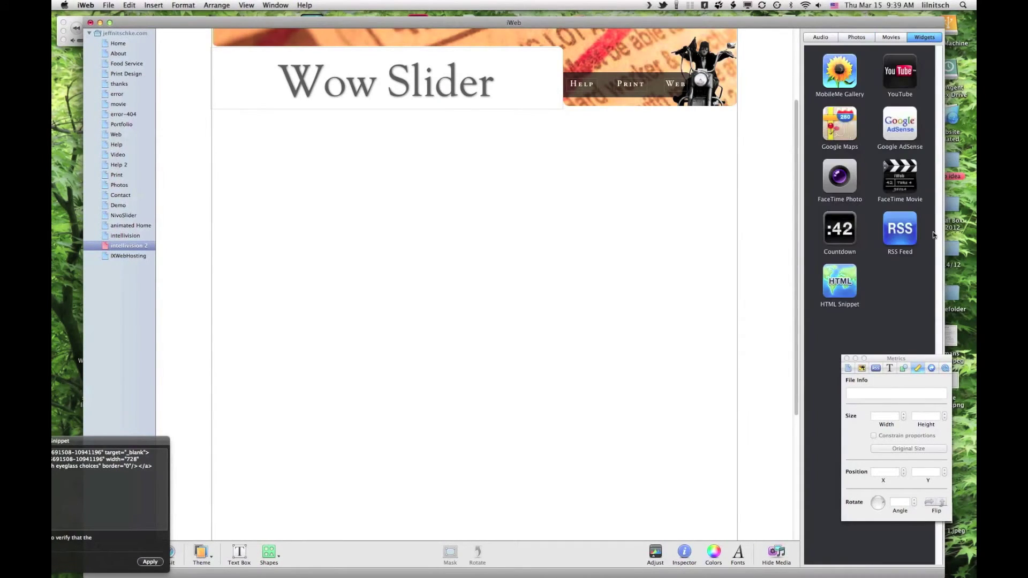
{"action": "left_click_drag", "start_coordinate": [843, 284], "coordinate": [535, 302]}
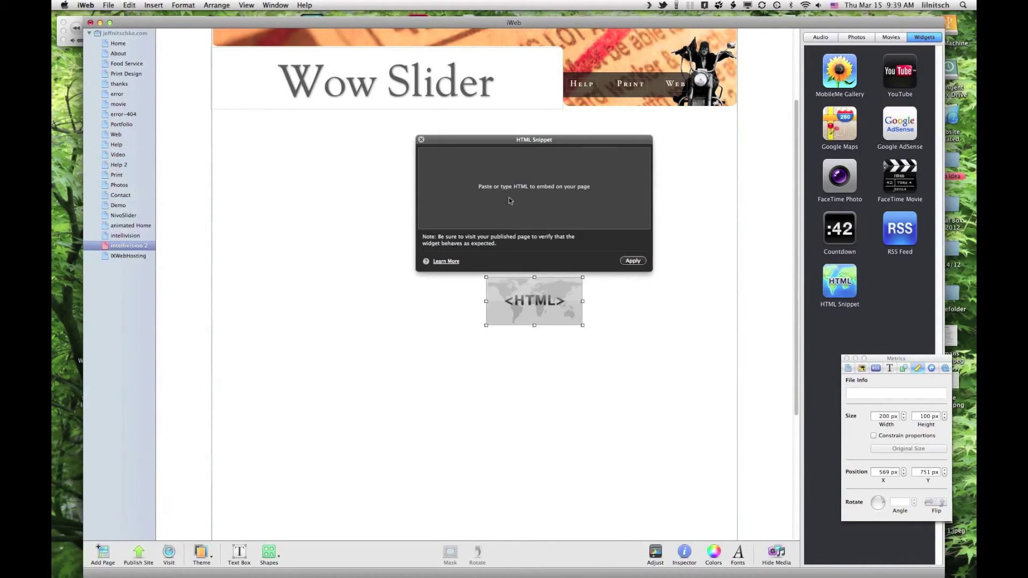
{"action": "left_click", "coordinate": [507, 197]}
{"action": "key", "text": "super+v"}
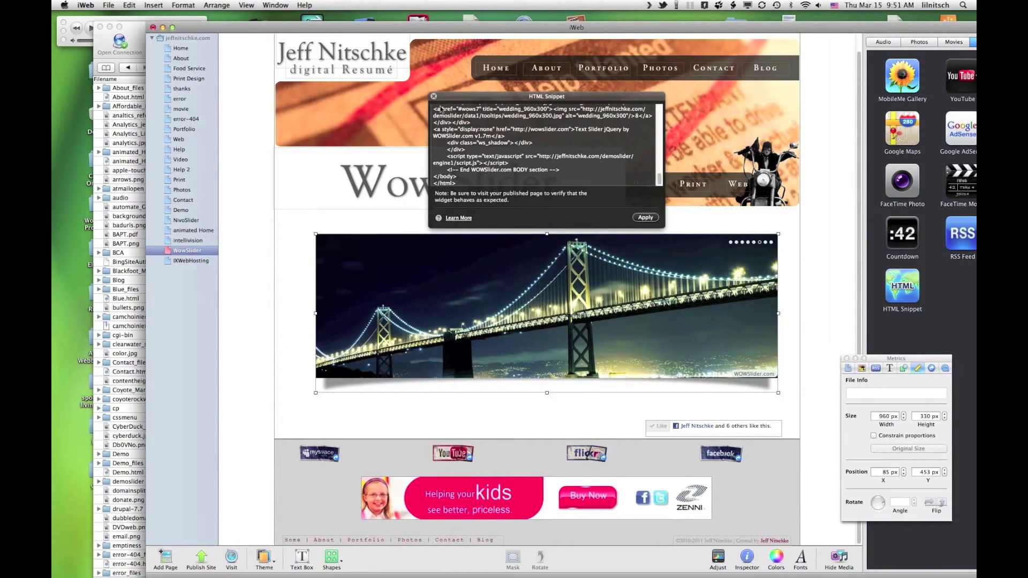
Check the embedded slider on the page by advancing through its images and previewing a bullet thumbnail, then deselect the snippet.
{"action": "left_click", "coordinate": [543, 261]}
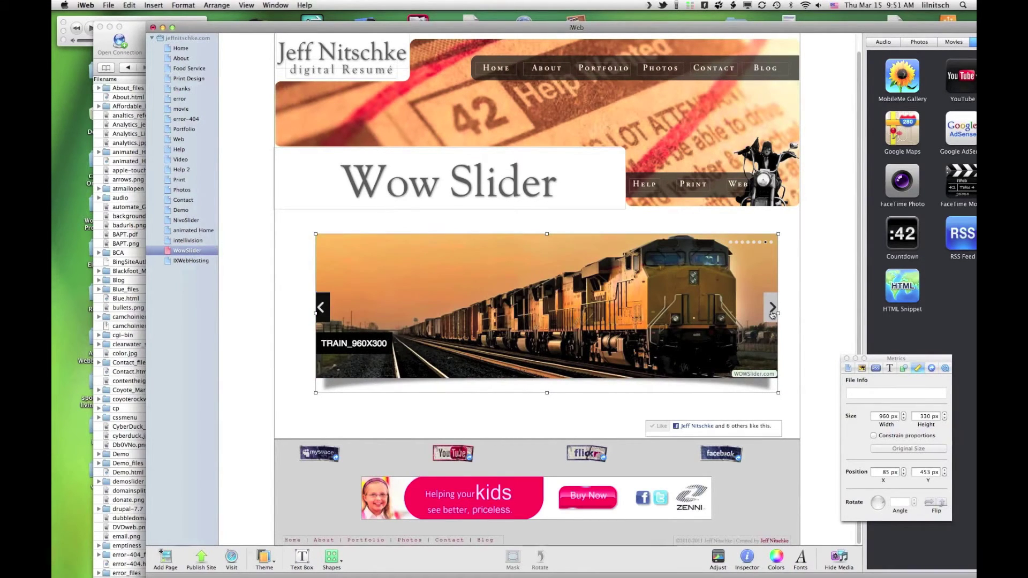
{"action": "double_click", "coordinate": [590, 343]}
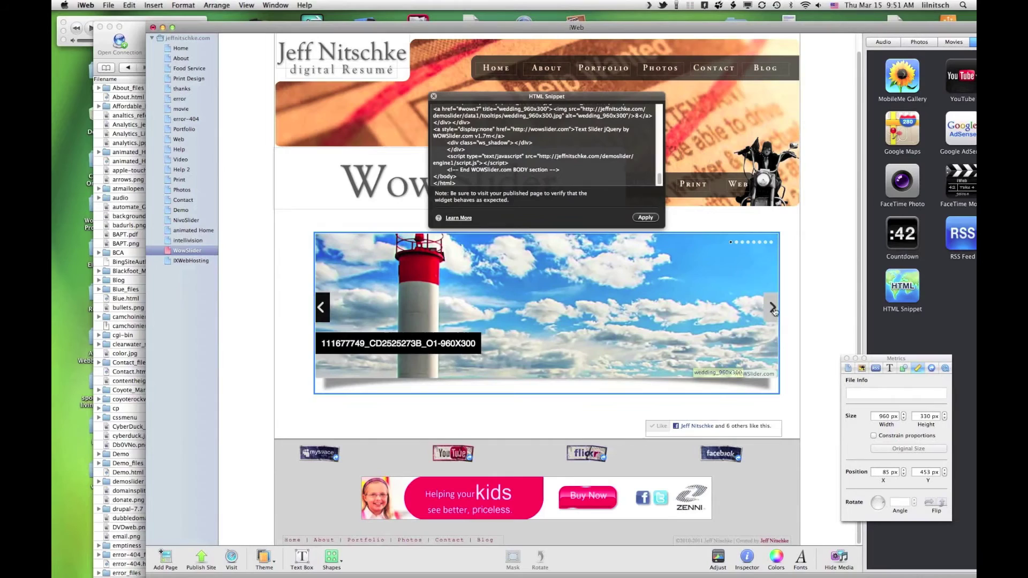
{"action": "left_click", "coordinate": [773, 309]}
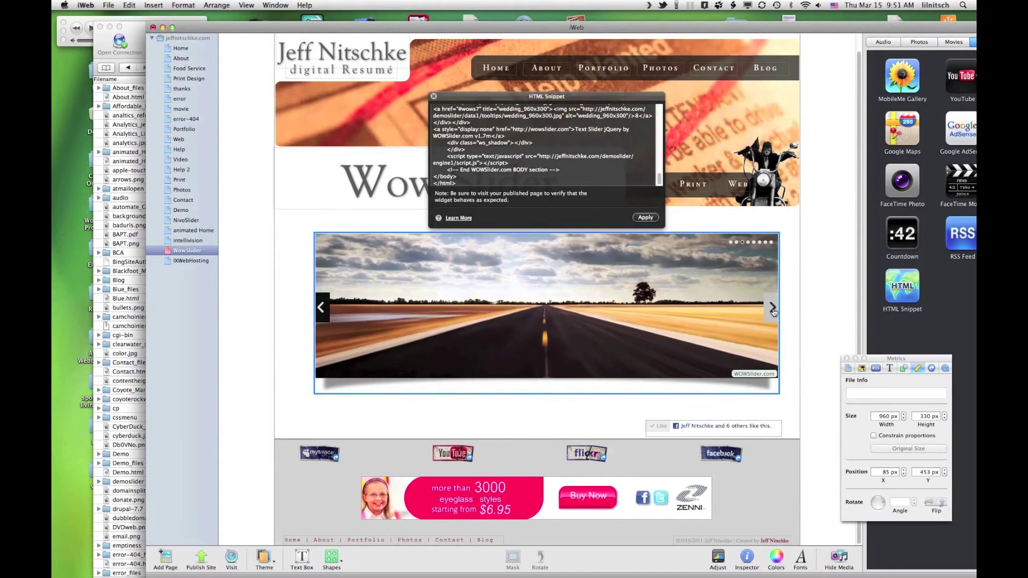
{"action": "left_click", "coordinate": [773, 310]}
{"action": "mouse_move", "coordinate": [753, 244]}
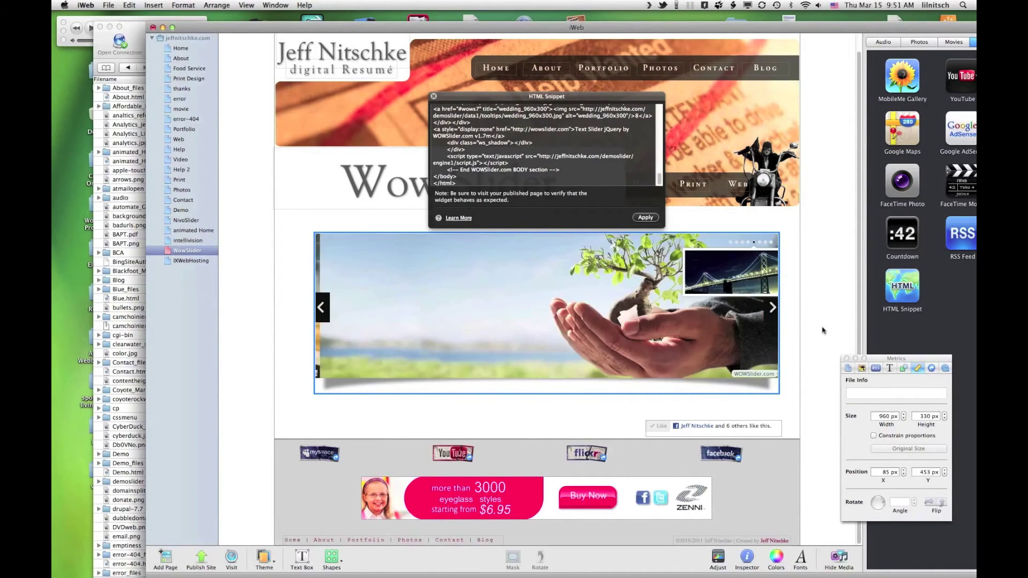
{"action": "left_click", "coordinate": [803, 360]}
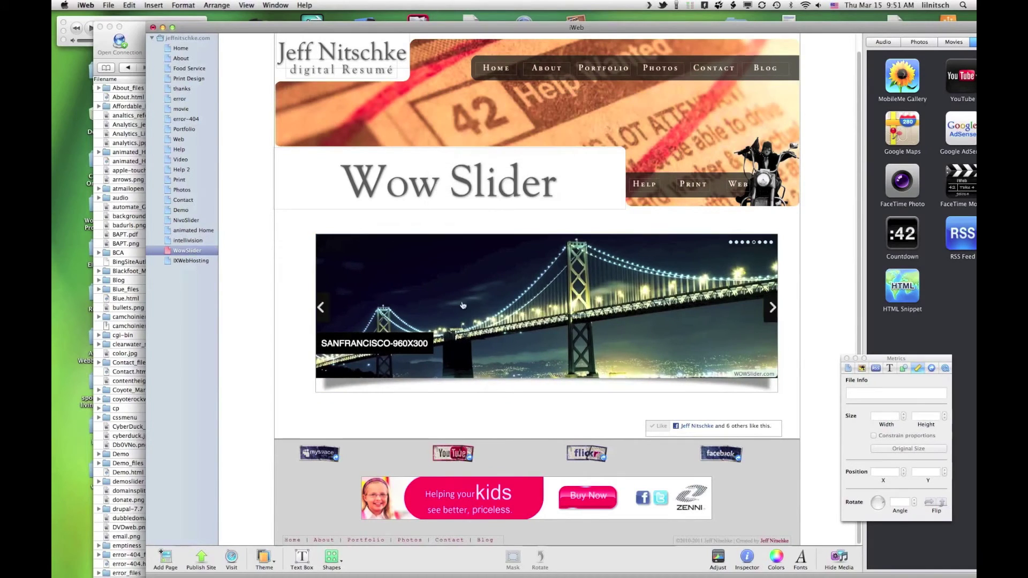
Publish the site changes from iWeb.
{"action": "left_click", "coordinate": [129, 5]}
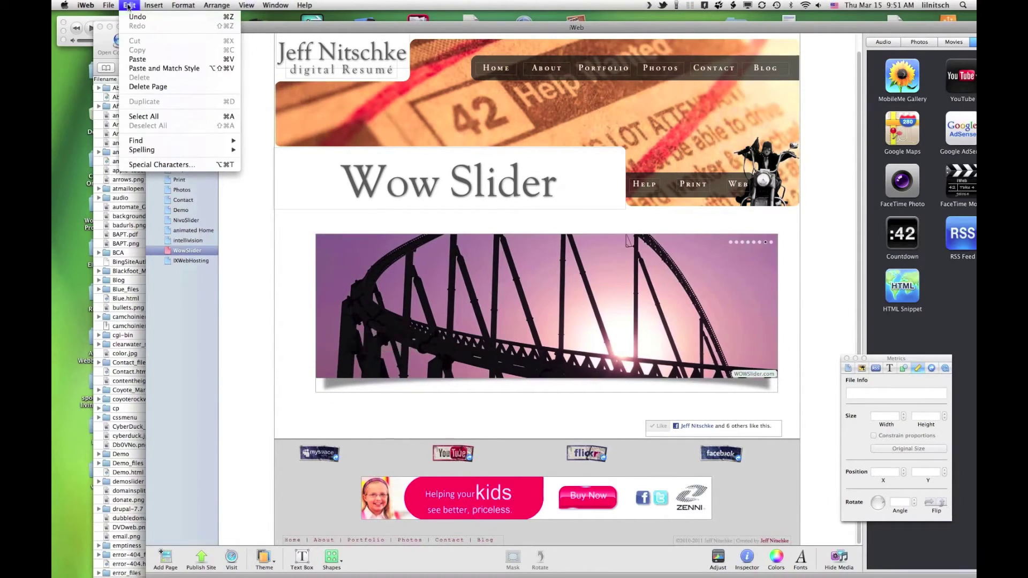
{"action": "mouse_move", "coordinate": [114, 4]}
{"action": "left_click", "coordinate": [114, 4]}
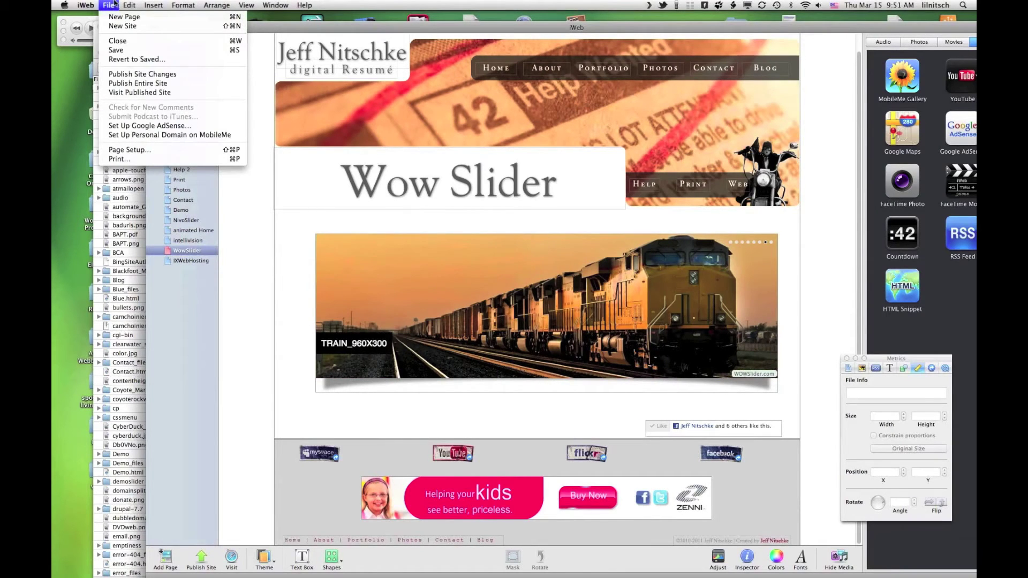
{"action": "left_click", "coordinate": [126, 152]}
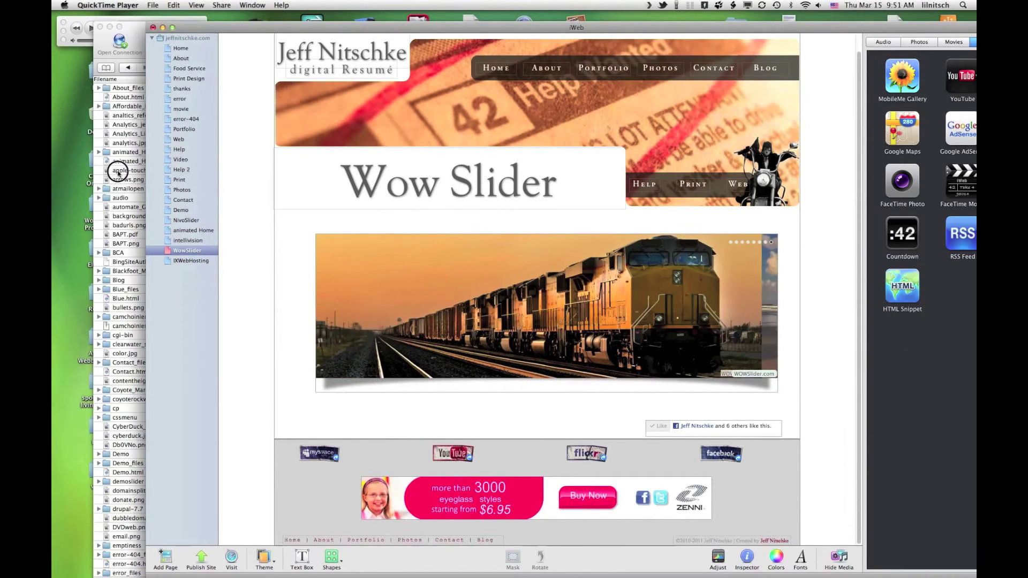
{"action": "left_click", "coordinate": [219, 60]}
{"action": "left_click", "coordinate": [110, 5]}
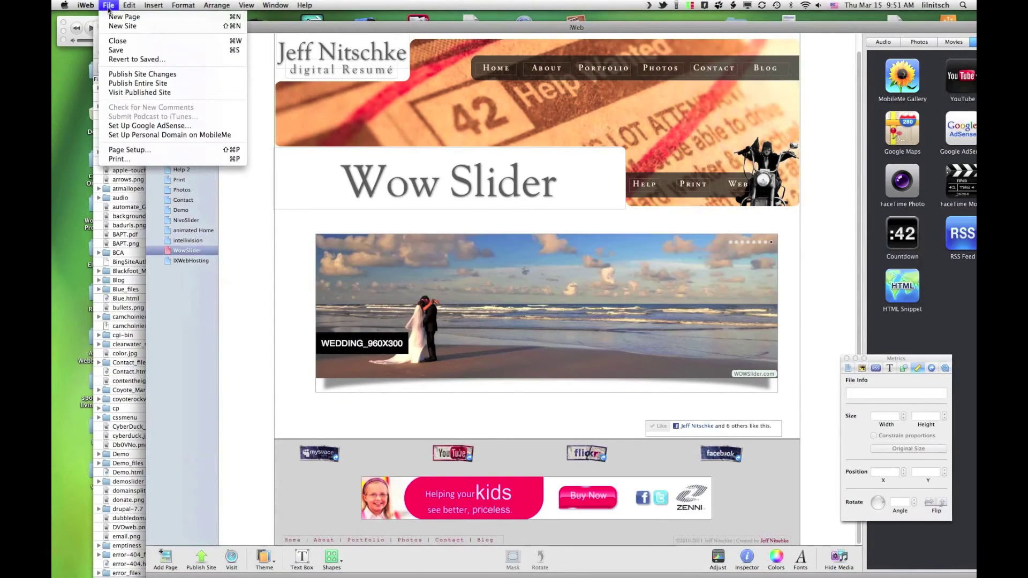
{"action": "left_click", "coordinate": [143, 75]}
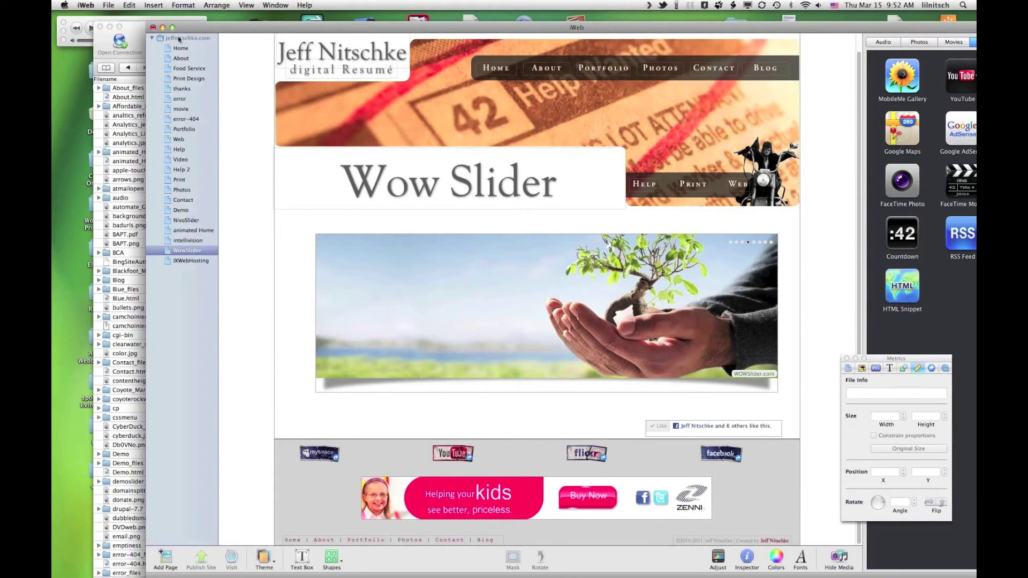
{"action": "key", "text": "Return"}
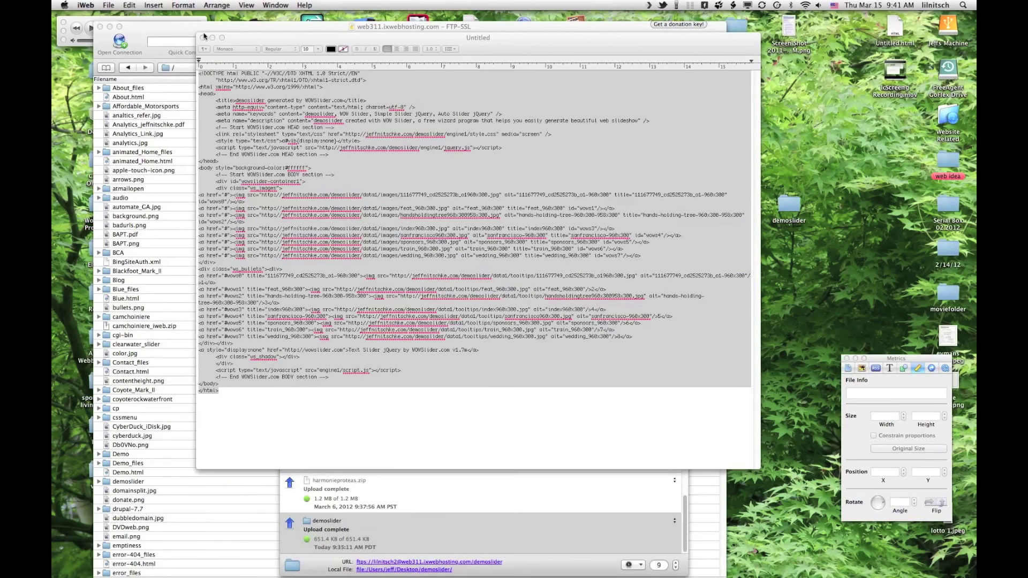
Switch to TextEdit, move the Untitled slider code document aside, and close it without saving the changes.
{"action": "left_click", "coordinate": [204, 37]}
{"action": "left_click_drag", "start_coordinate": [500, 44], "coordinate": [673, 156]}
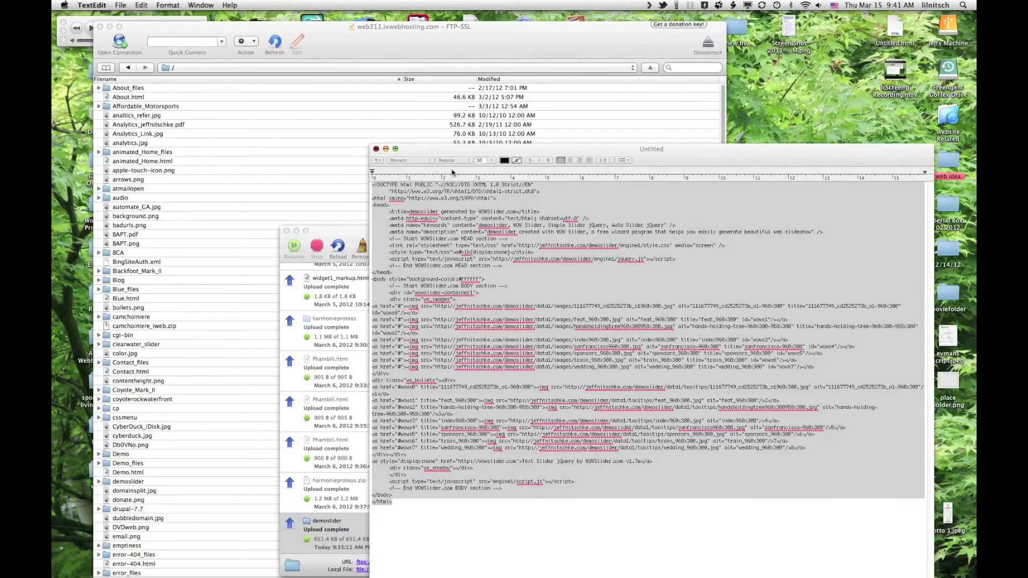
{"action": "left_click_drag", "start_coordinate": [485, 151], "coordinate": [437, 136]}
{"action": "left_click", "coordinate": [328, 134]}
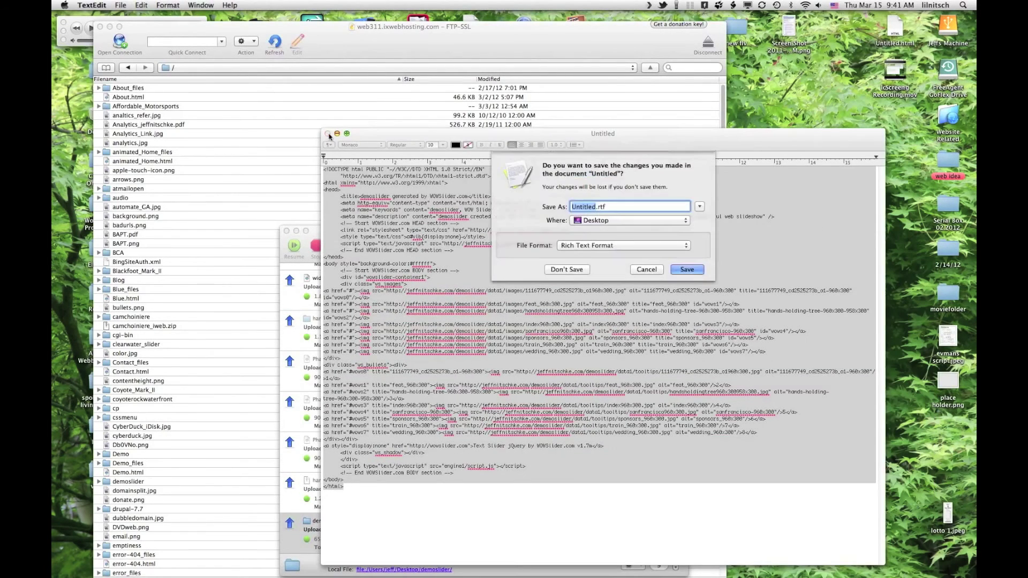
{"action": "left_click", "coordinate": [568, 270]}
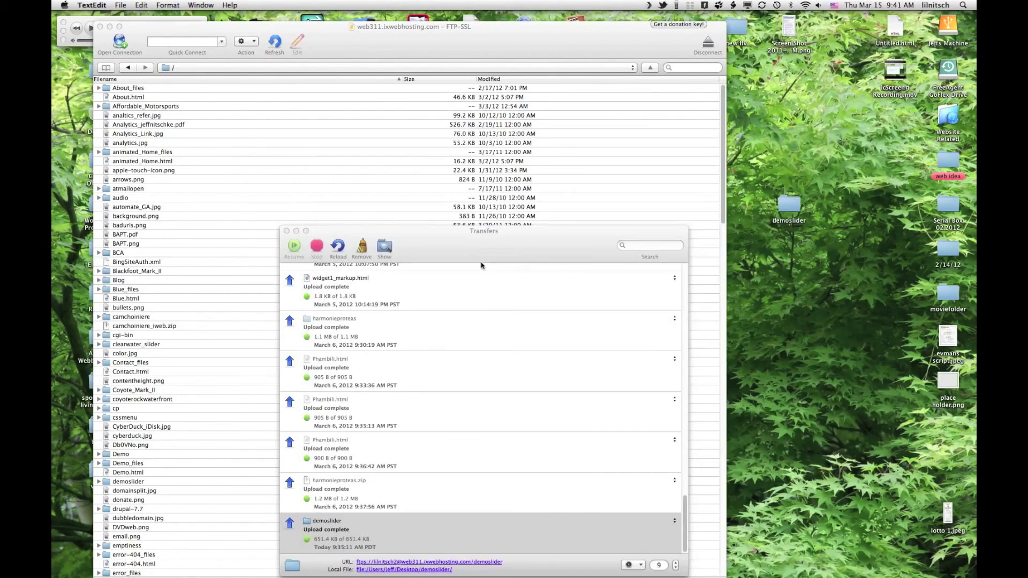
{"action": "left_click", "coordinate": [922, 166]}
{"action": "left_click", "coordinate": [954, 159]}
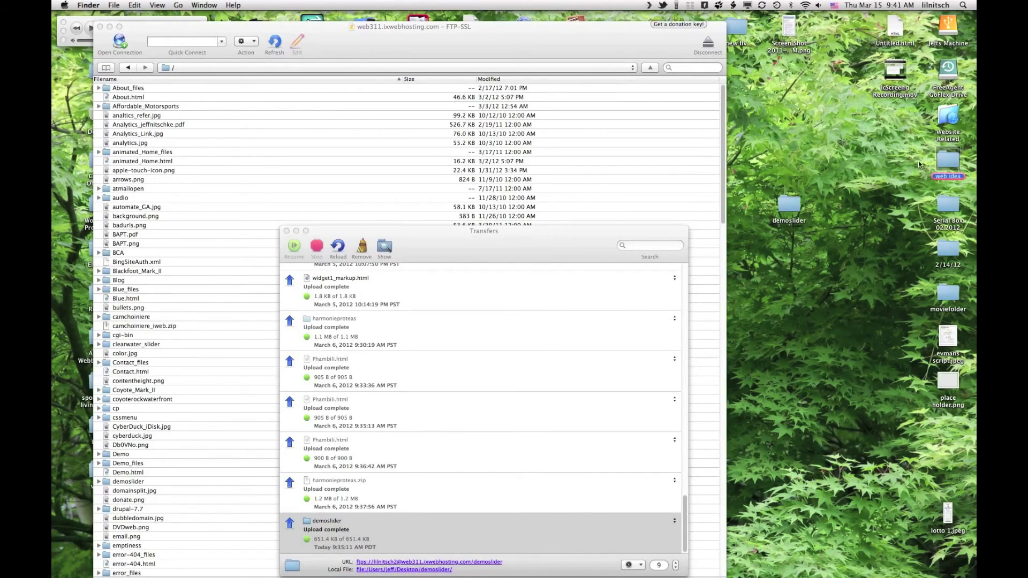
{"action": "key", "text": "super+o"}
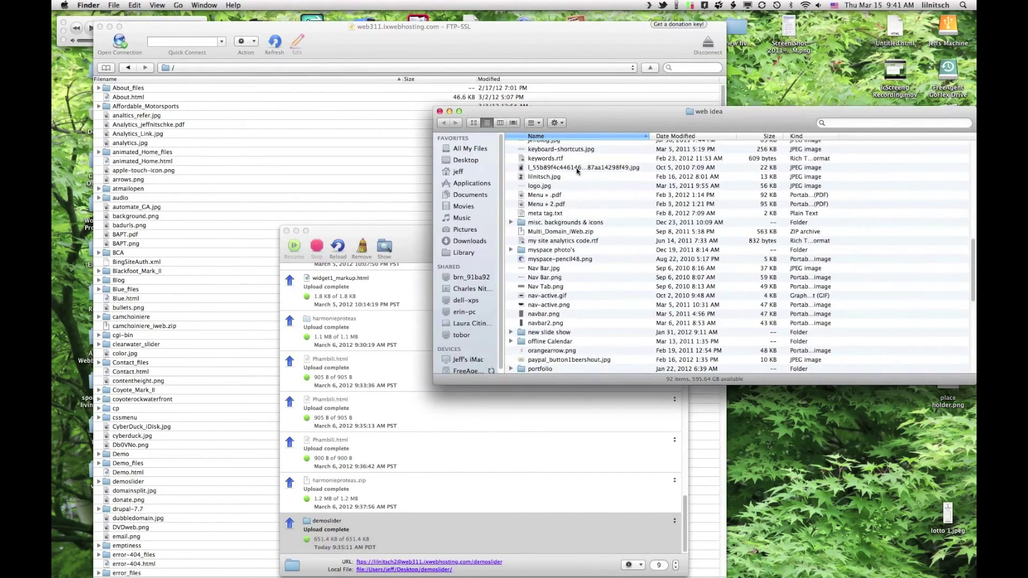
{"action": "scroll", "coordinate": [615, 216], "scroll_direction": "up", "scroll_amount": 2}
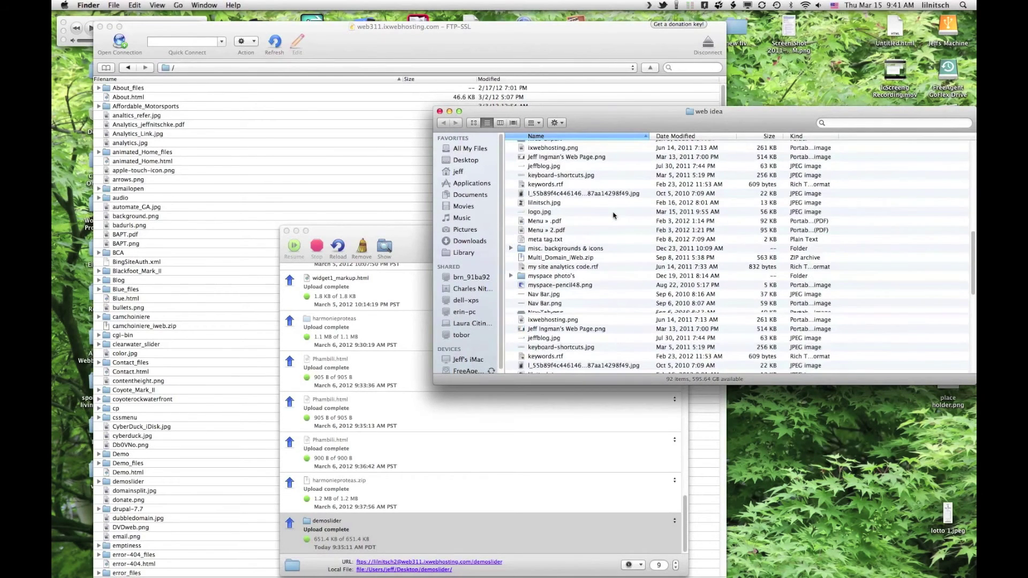
{"action": "scroll", "coordinate": [615, 216], "scroll_direction": "up", "scroll_amount": 5}
{"action": "scroll", "coordinate": [614, 214], "scroll_direction": "up", "scroll_amount": 5}
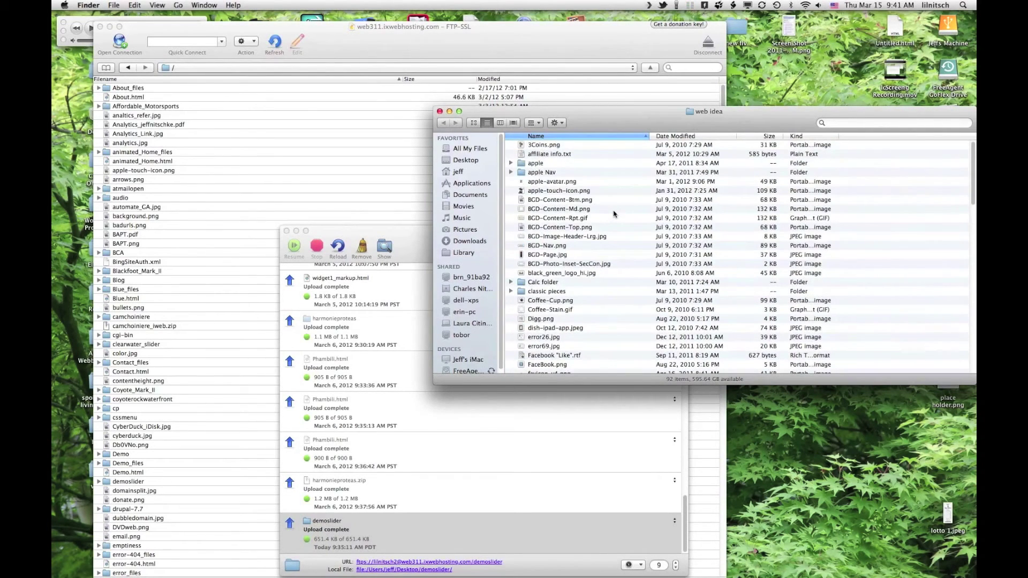
{"action": "left_click", "coordinate": [439, 111]}
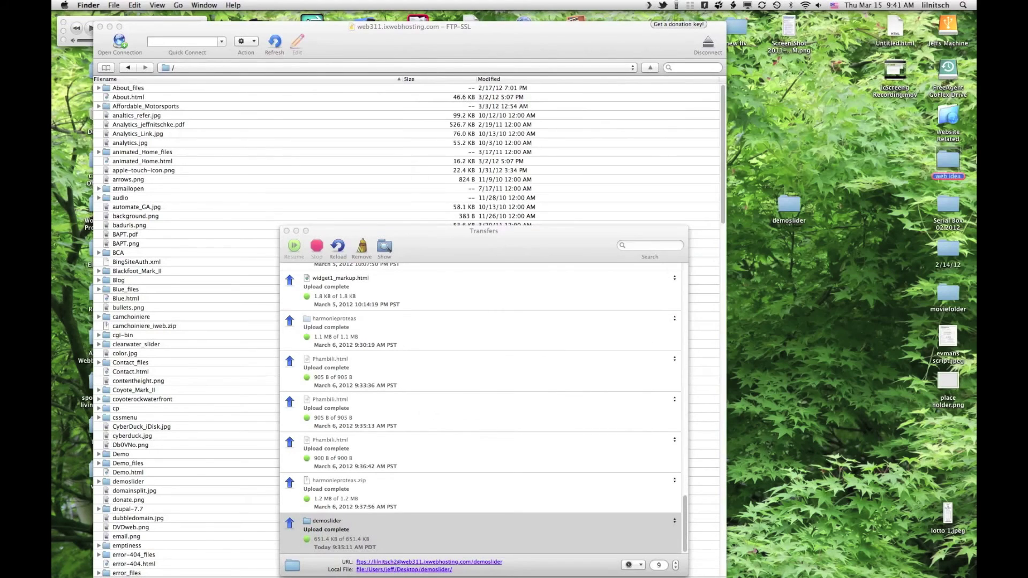
Open the jeffnitschke.com folder inside Web Sites in the desktop's Website Related folder.
{"action": "left_click", "coordinate": [952, 115]}
{"action": "double_click", "coordinate": [941, 115]}
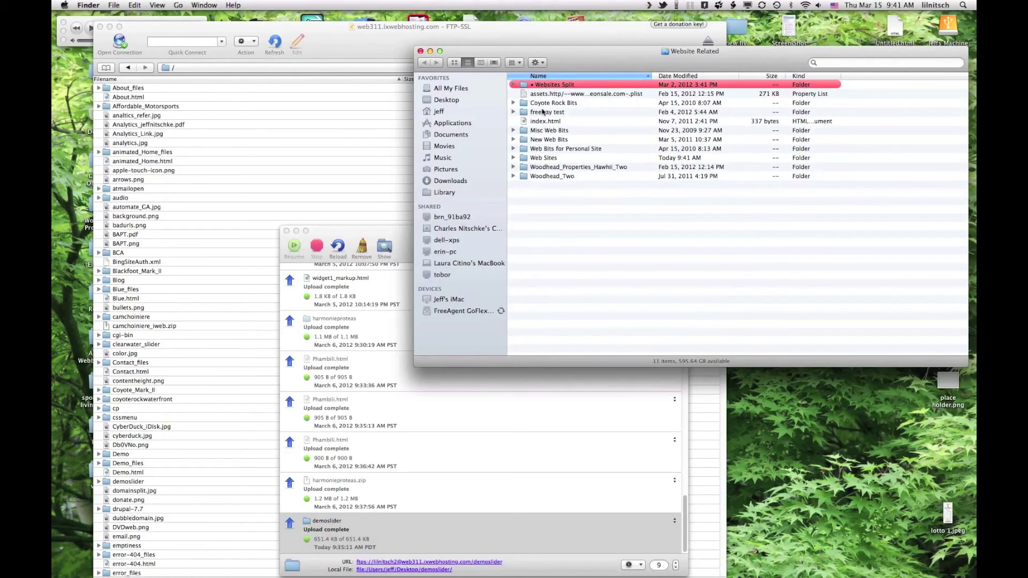
{"action": "left_click", "coordinate": [550, 158]}
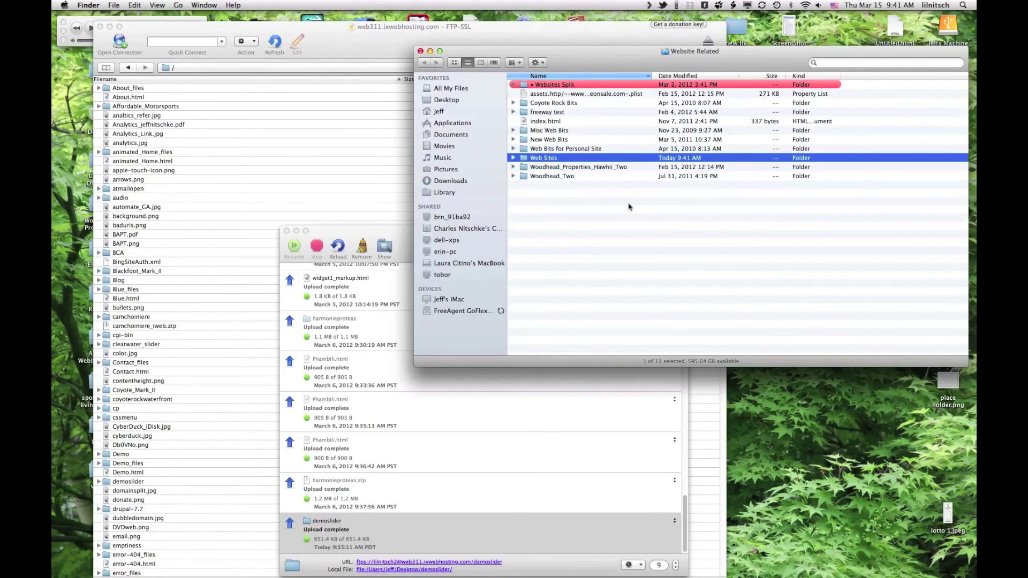
{"action": "key", "text": "super+Down"}
{"action": "left_click", "coordinate": [551, 86]}
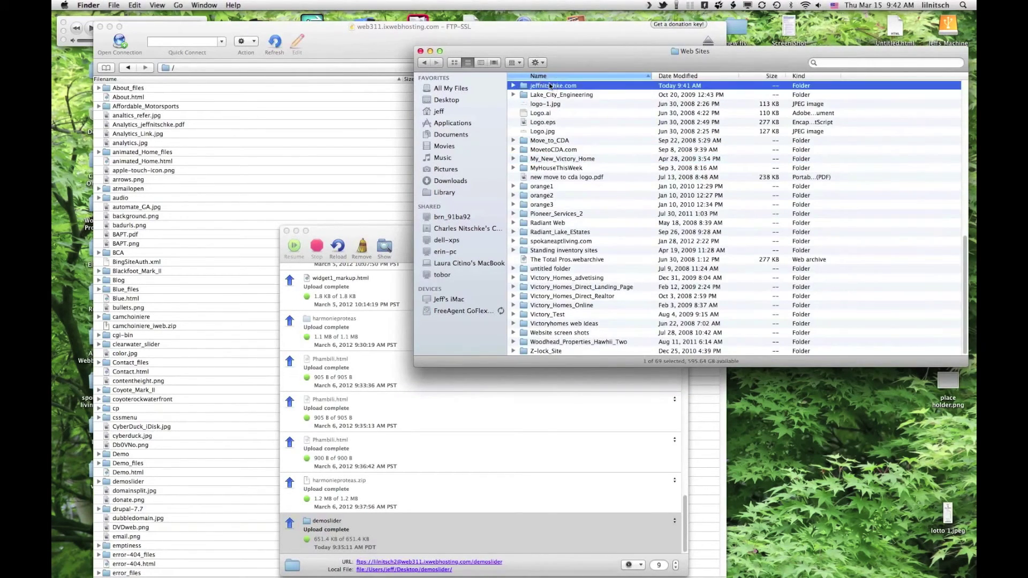
{"action": "key", "text": "super+Down"}
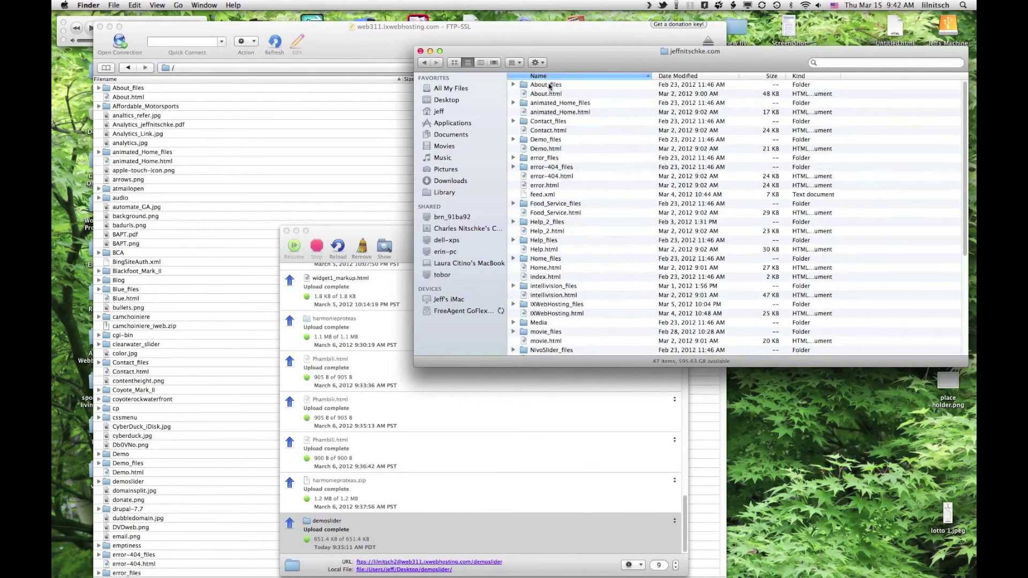
Upload the WowSlider_files folder and WowSlider.html to the server's root directory, continuing past the certificate verification.
{"action": "scroll", "coordinate": [591, 305], "scroll_direction": "down", "scroll_amount": 8}
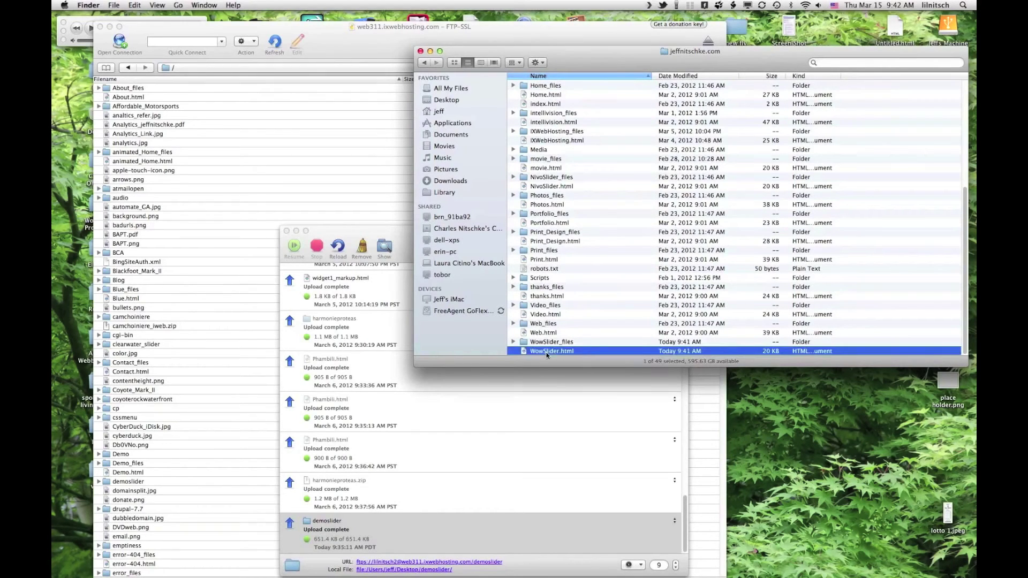
{"action": "right_click", "coordinate": [547, 355]}
{"action": "left_click", "coordinate": [547, 344]}
{"action": "left_click", "coordinate": [547, 344]}
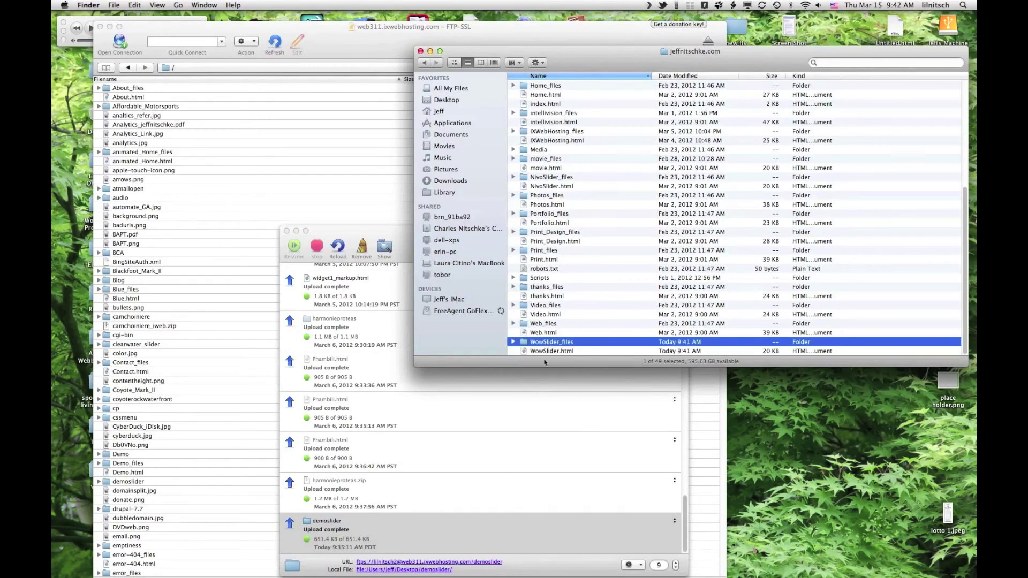
{"action": "left_click", "coordinate": [542, 352], "text": "shift"}
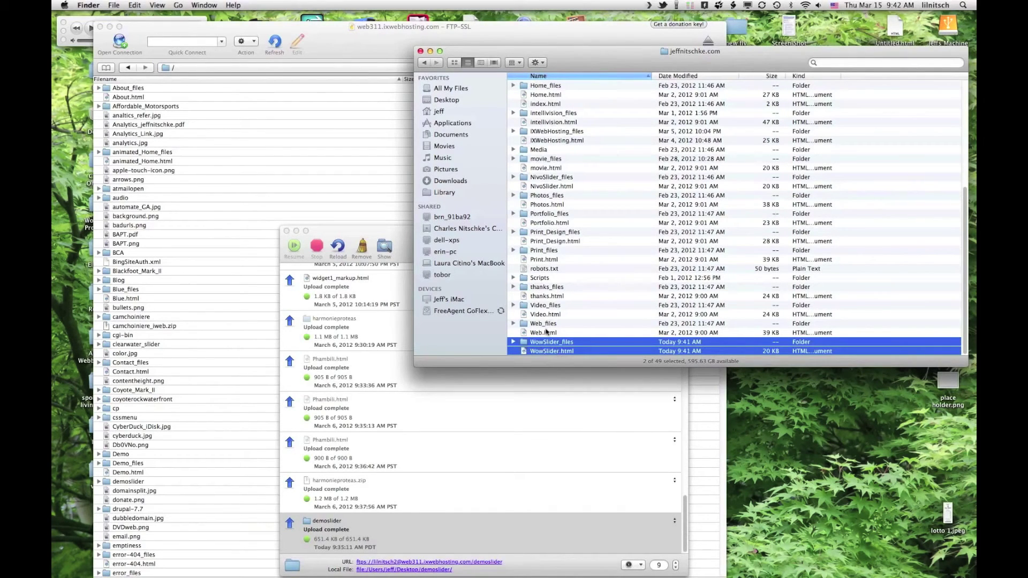
{"action": "left_click_drag", "start_coordinate": [525, 345], "coordinate": [195, 226]}
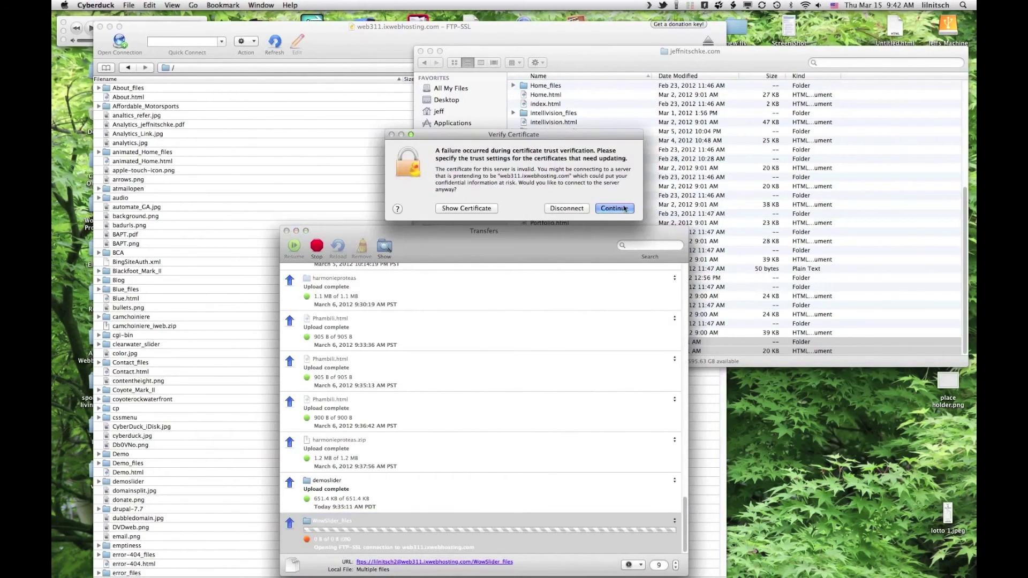
{"action": "left_click", "coordinate": [615, 209]}
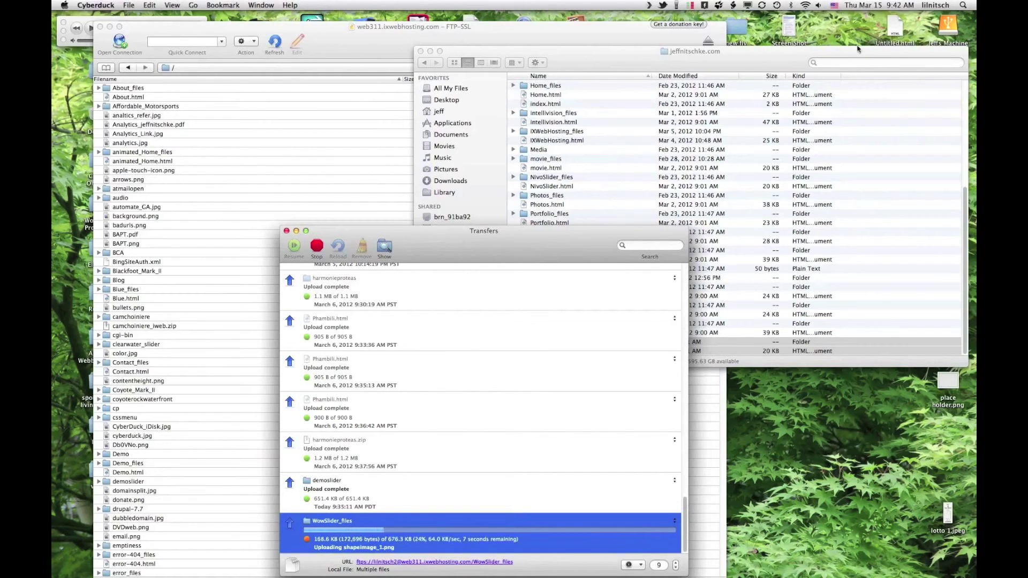
Select the file name text of WowSlider.html, close the folder window, and return to the Transfers window.
{"action": "left_click", "coordinate": [796, 56]}
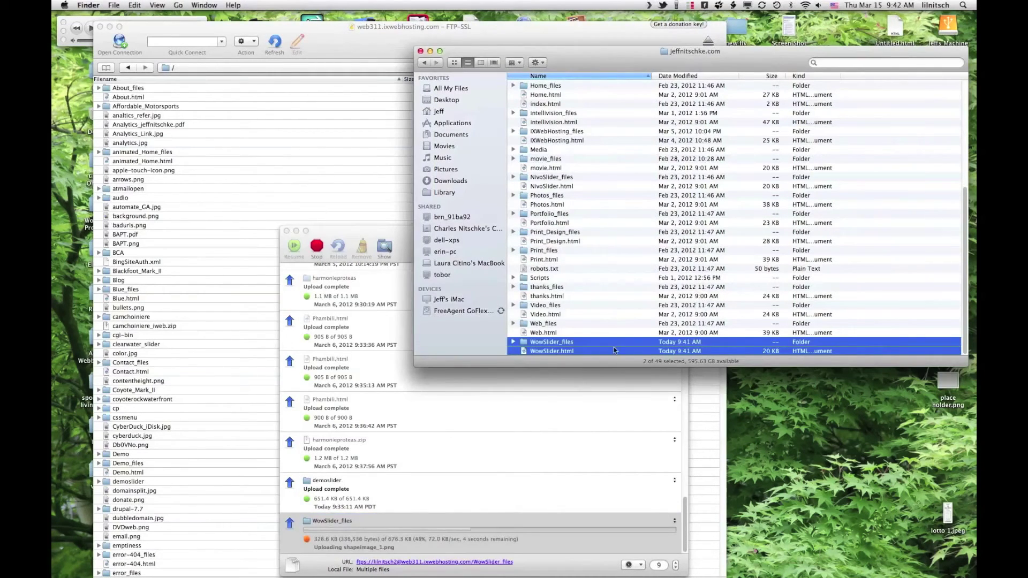
{"action": "left_click", "coordinate": [591, 314]}
{"action": "left_click", "coordinate": [568, 351]}
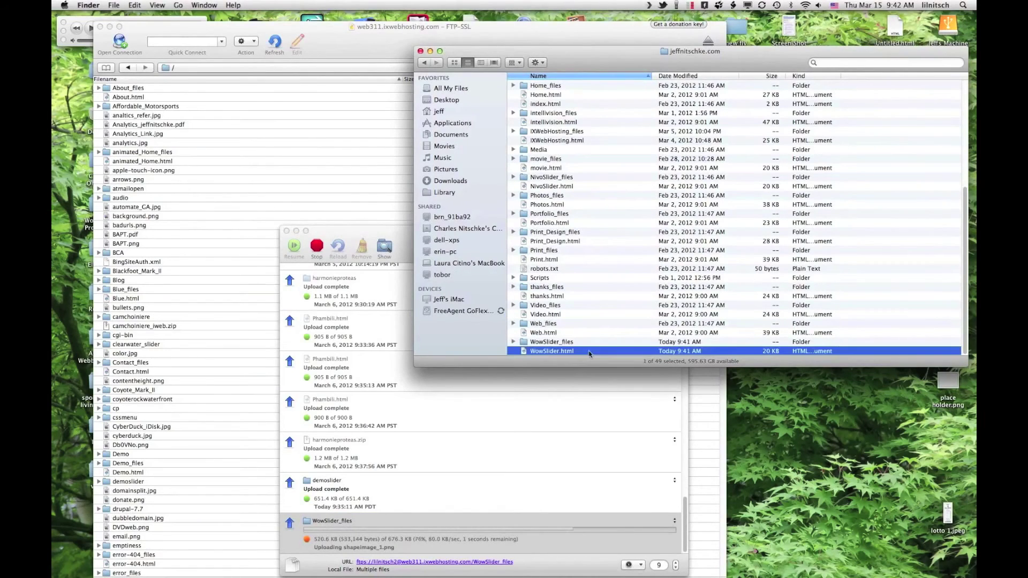
{"action": "left_click", "coordinate": [543, 352]}
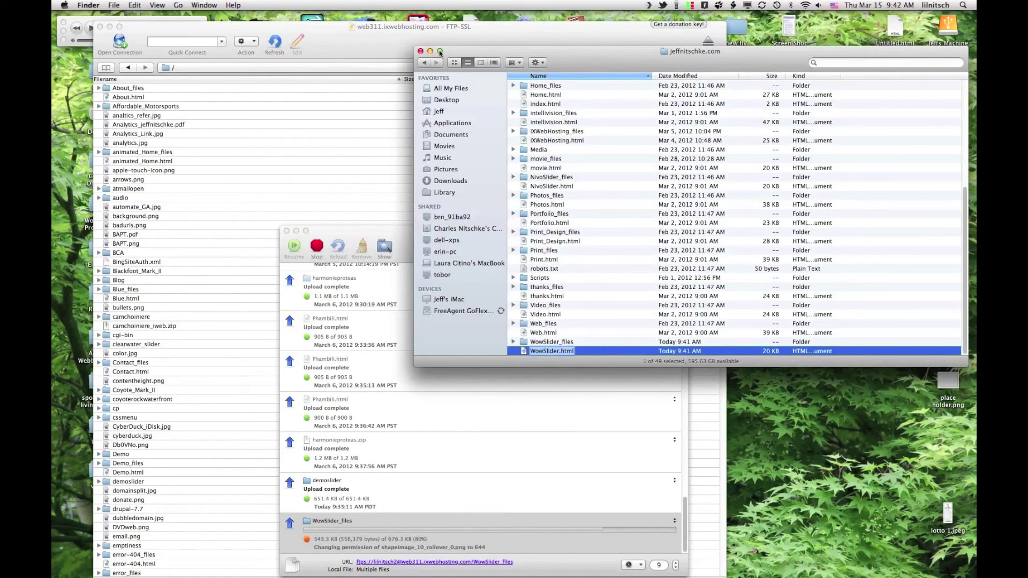
{"action": "left_click", "coordinate": [420, 51]}
{"action": "left_click", "coordinate": [685, 239]}
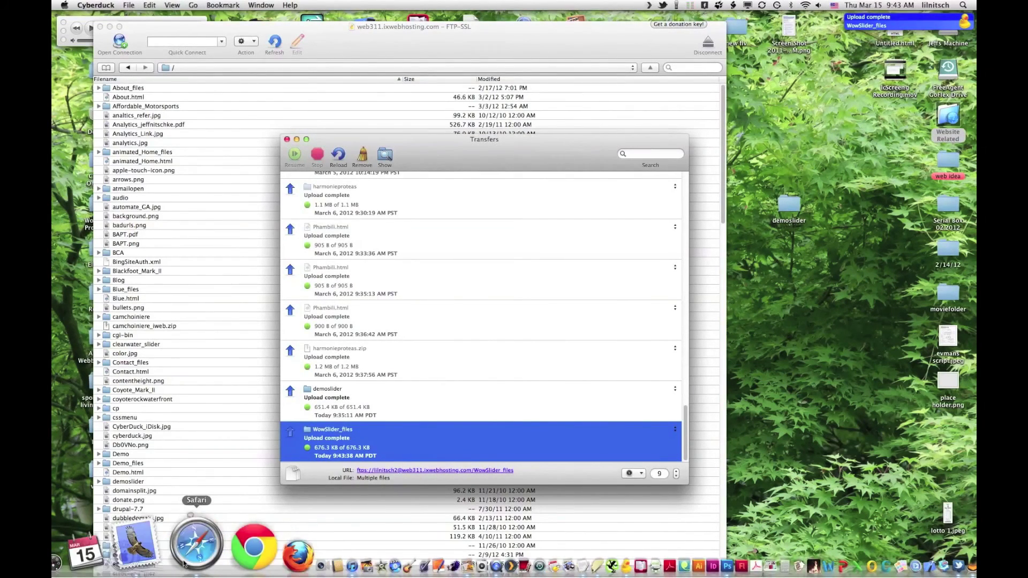
Switch to Safari and load the published page at jeffnitschke.com/WowSlider.html.
{"action": "left_click", "coordinate": [185, 561]}
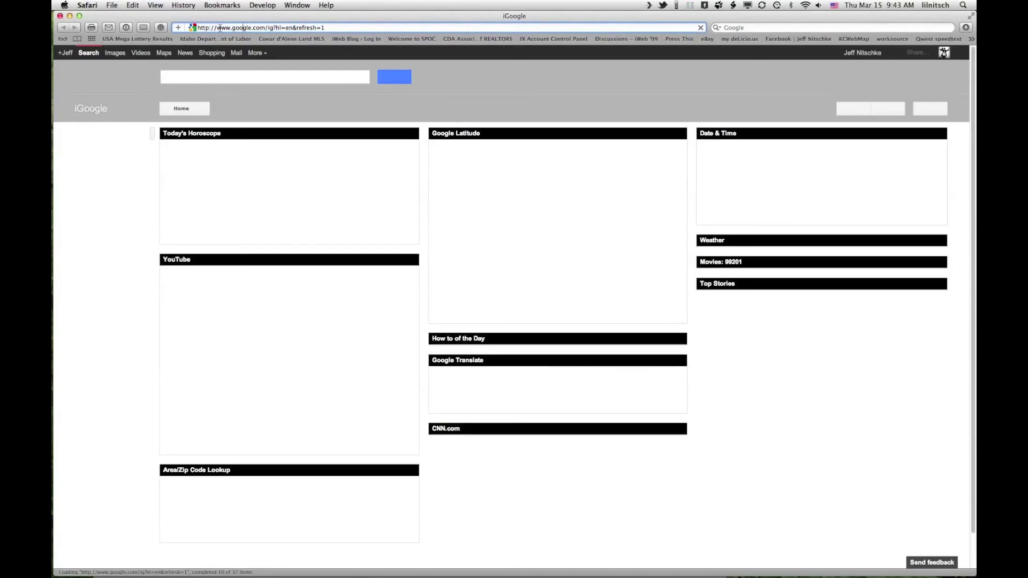
{"action": "type", "text": "jeffnitschke.com/"}
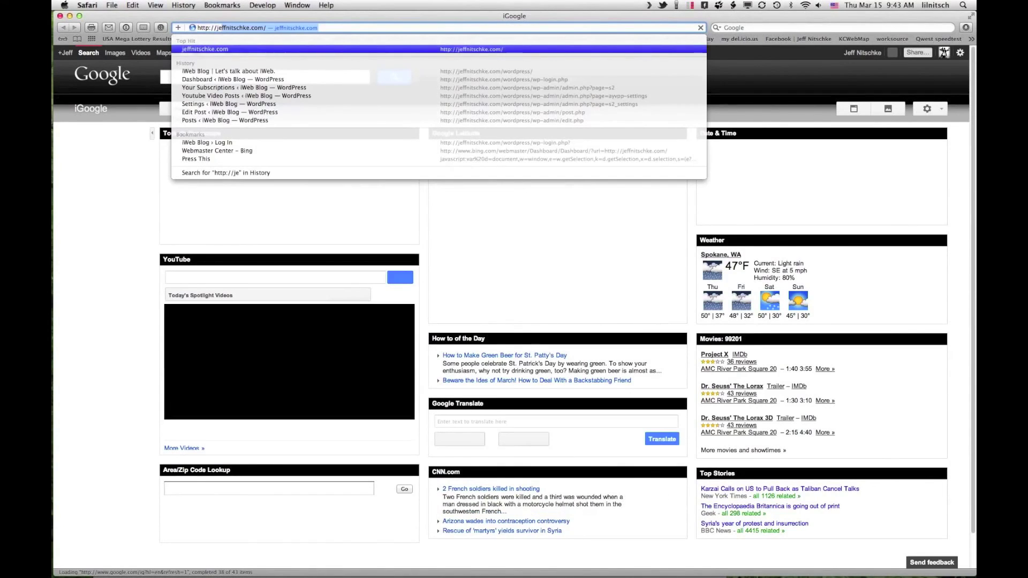
{"action": "key", "text": "Down"}
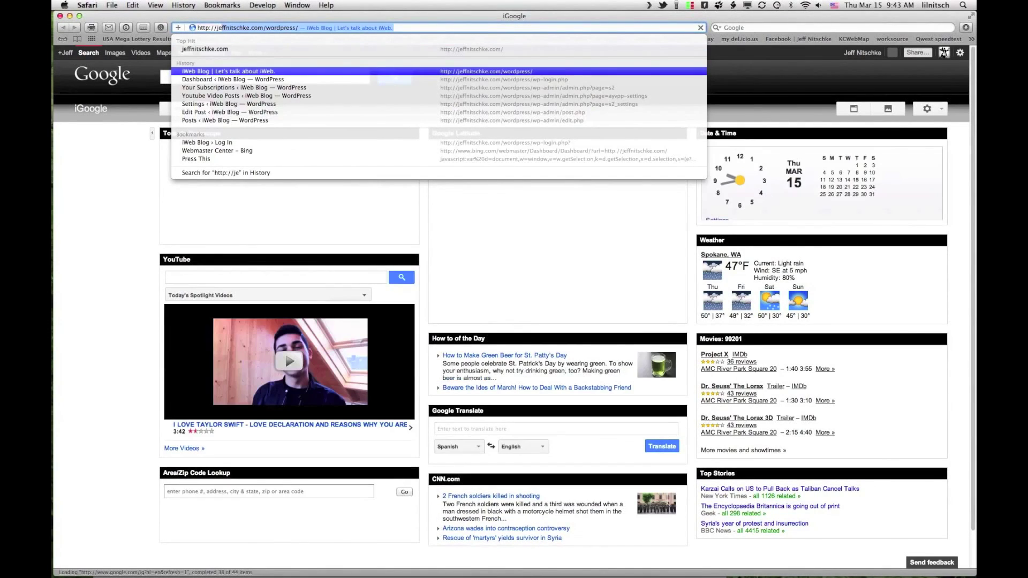
{"action": "key", "text": "Return"}
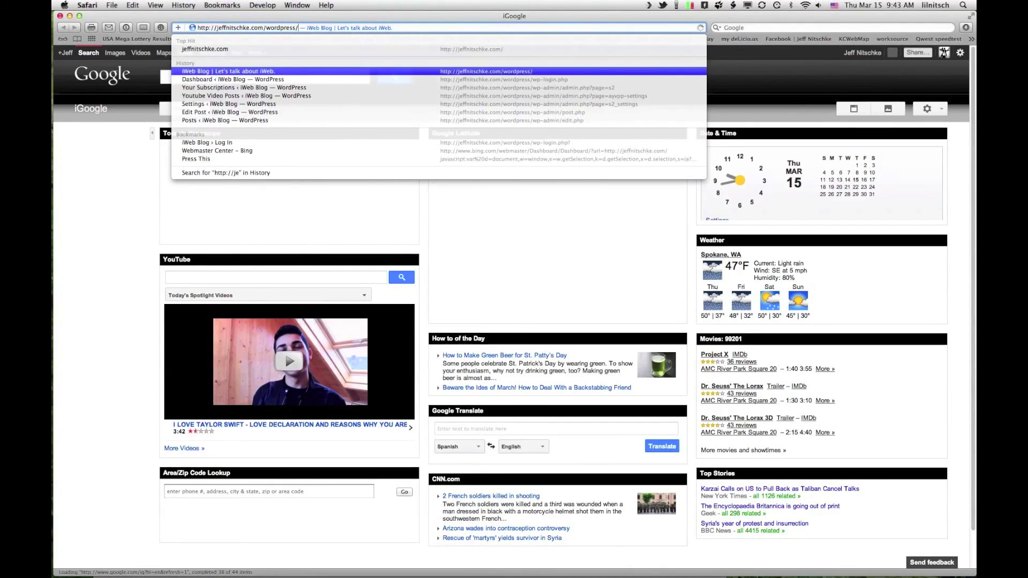
{"action": "key", "text": "BackSpace"}
{"action": "key", "text": "BackSpace"}
{"action": "key", "text": "BackSpace"}
{"action": "key", "text": "BackSpace"}
{"action": "key", "text": "BackSpace"}
{"action": "key", "text": "BackSpace"}
{"action": "key", "text": "BackSpace"}
{"action": "key", "text": "BackSpace"}
{"action": "key", "text": "BackSpace"}
{"action": "key", "text": "BackSpace"}
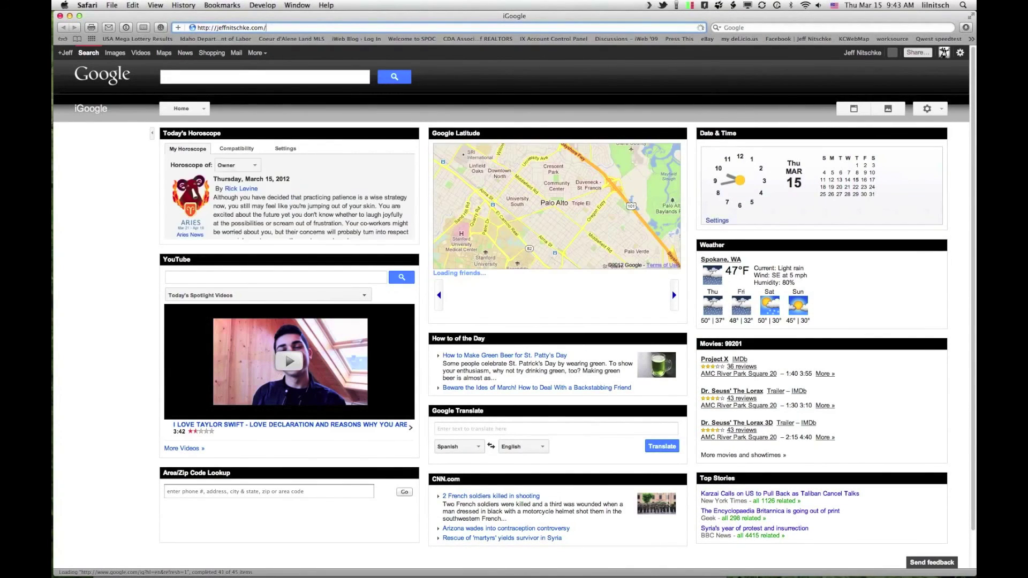
{"action": "type", "text": "WowSlider.html"}
{"action": "key", "text": "Return"}
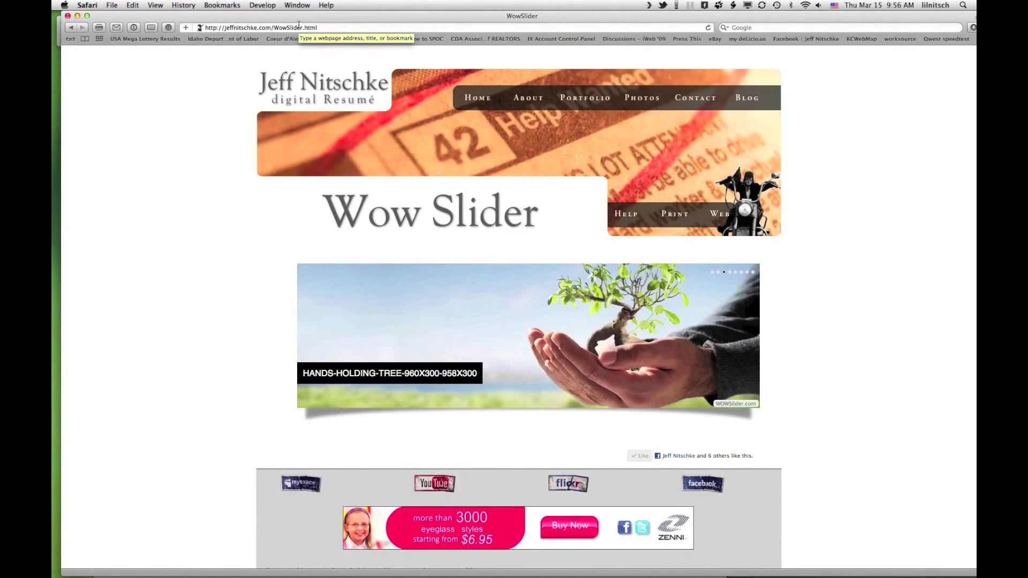
Reload the published WowSlider page and test the slider with its next arrow and bullet thumbnails.
{"action": "left_click", "coordinate": [382, 27]}
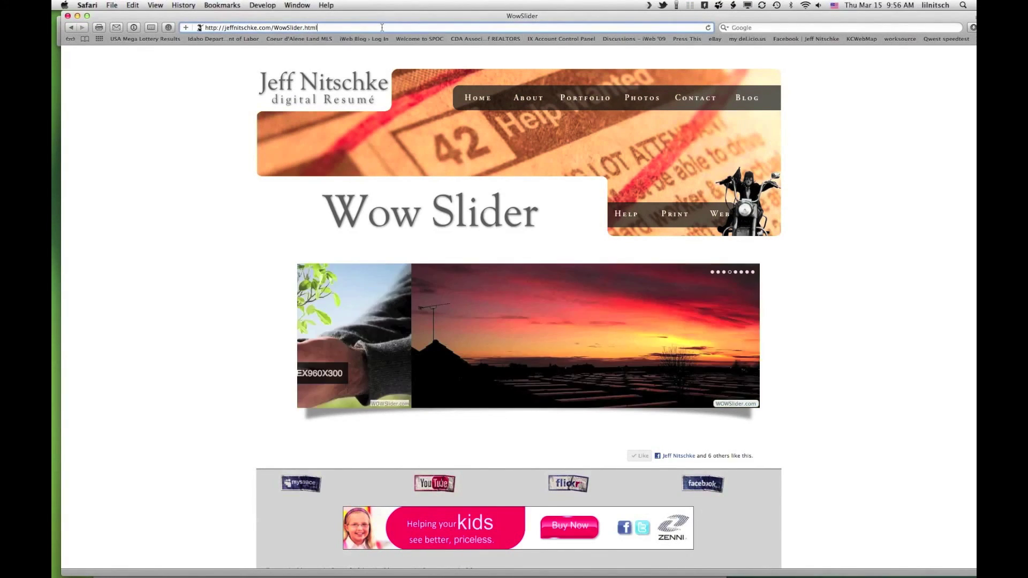
{"action": "key", "text": "Return"}
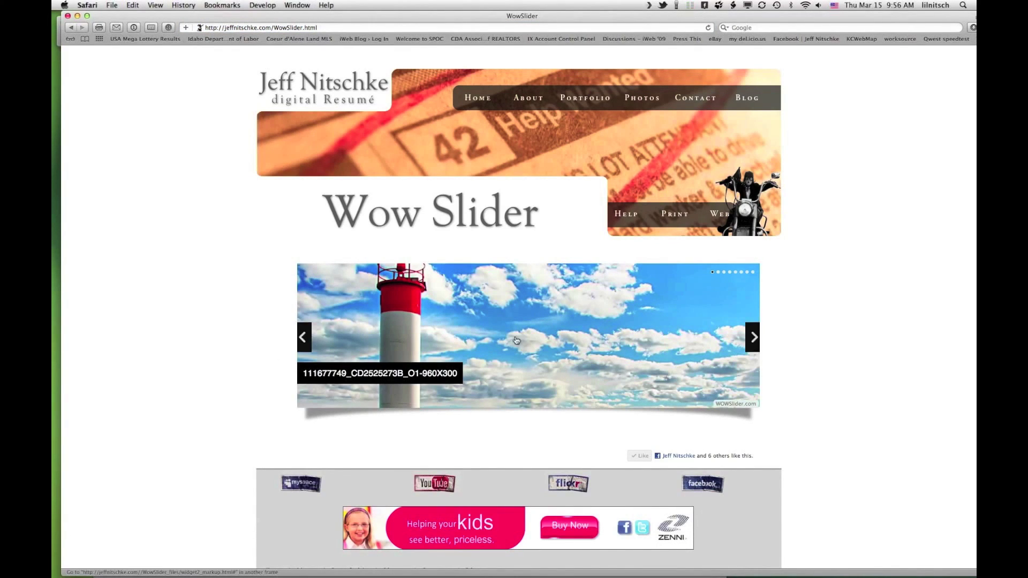
{"action": "left_click", "coordinate": [754, 339]}
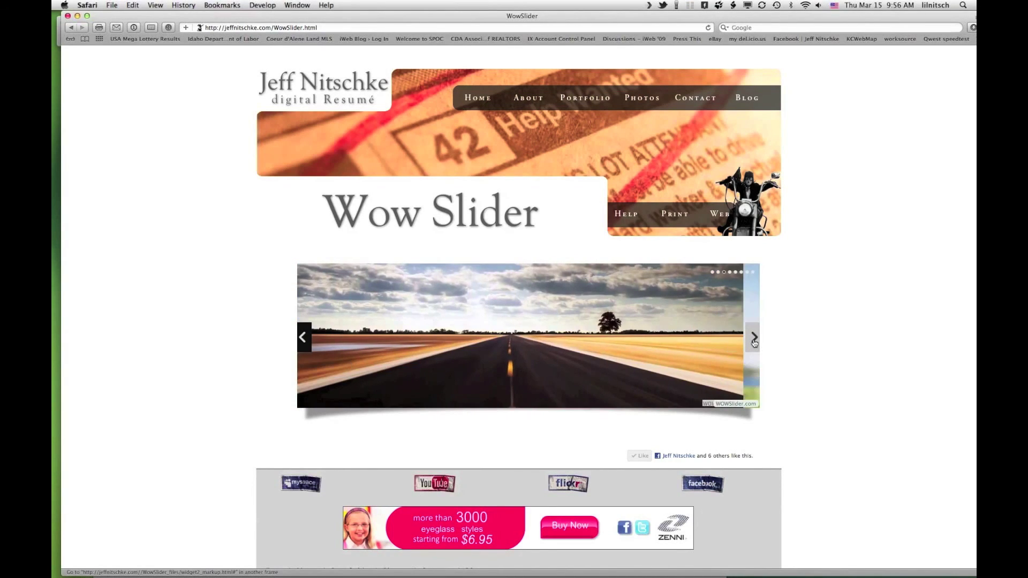
{"action": "left_click", "coordinate": [754, 338]}
{"action": "left_click", "coordinate": [754, 338]}
{"action": "left_click", "coordinate": [755, 338]}
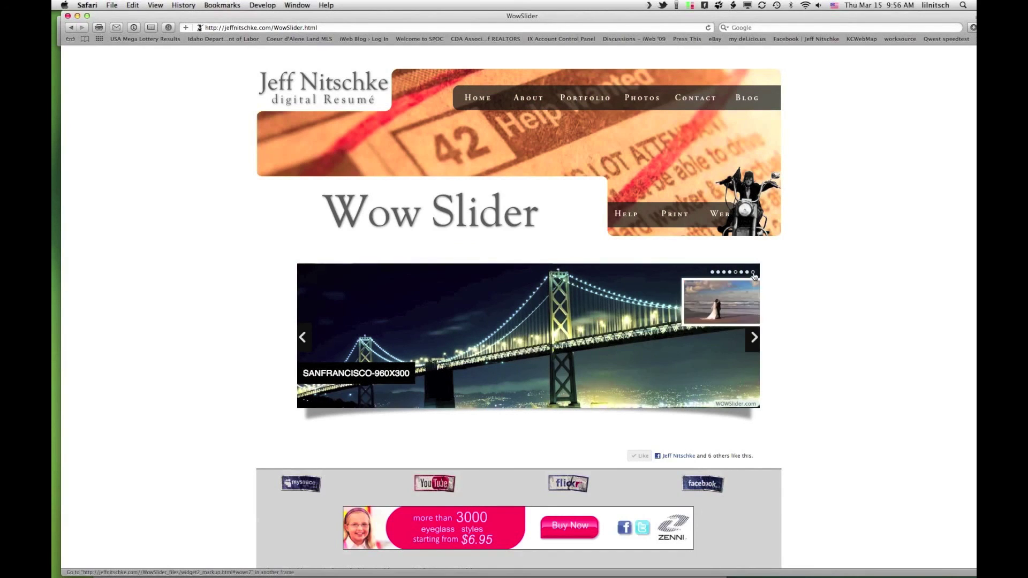
{"action": "left_click", "coordinate": [718, 273]}
{"action": "left_click", "coordinate": [724, 273]}
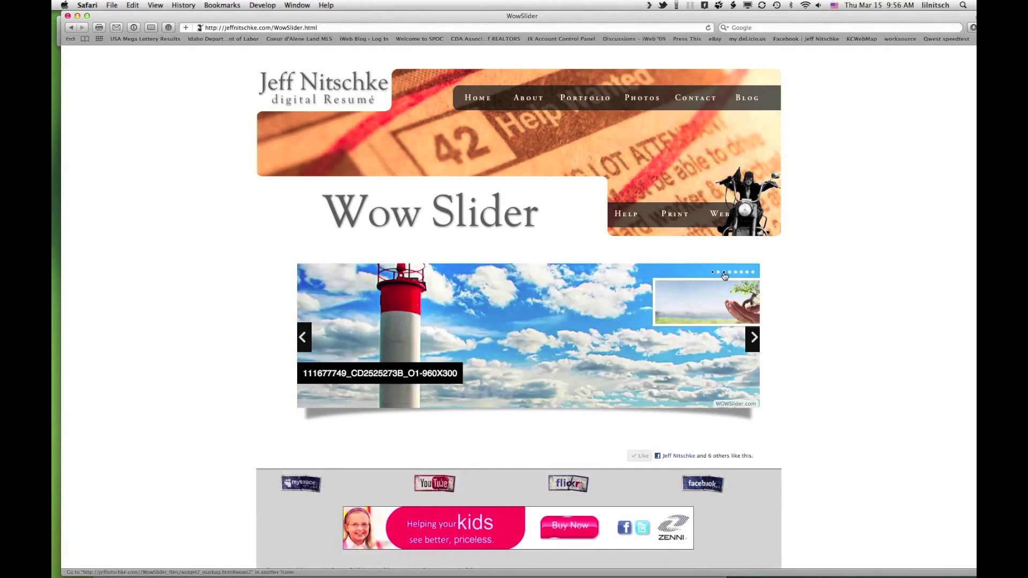
{"action": "left_click", "coordinate": [724, 274]}
{"action": "left_click_drag", "start_coordinate": [470, 16], "coordinate": [451, 3]}
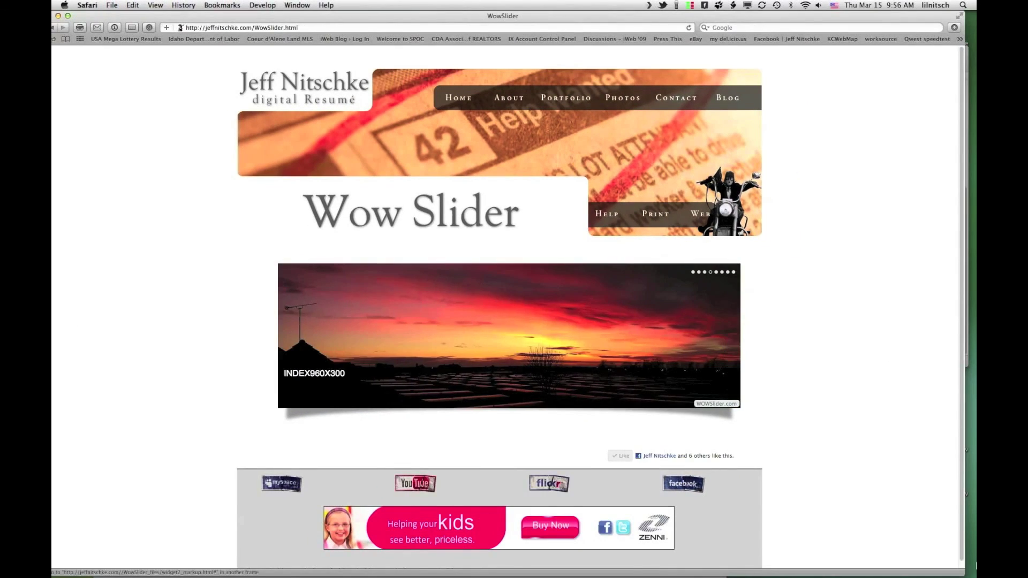
{"action": "scroll", "coordinate": [884, 459], "scroll_direction": "down", "scroll_amount": 1}
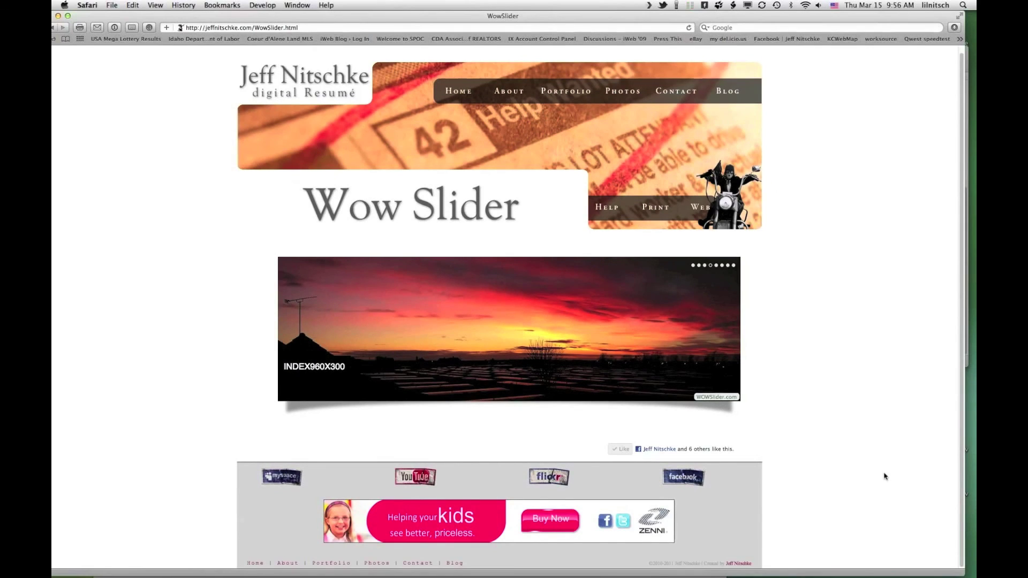